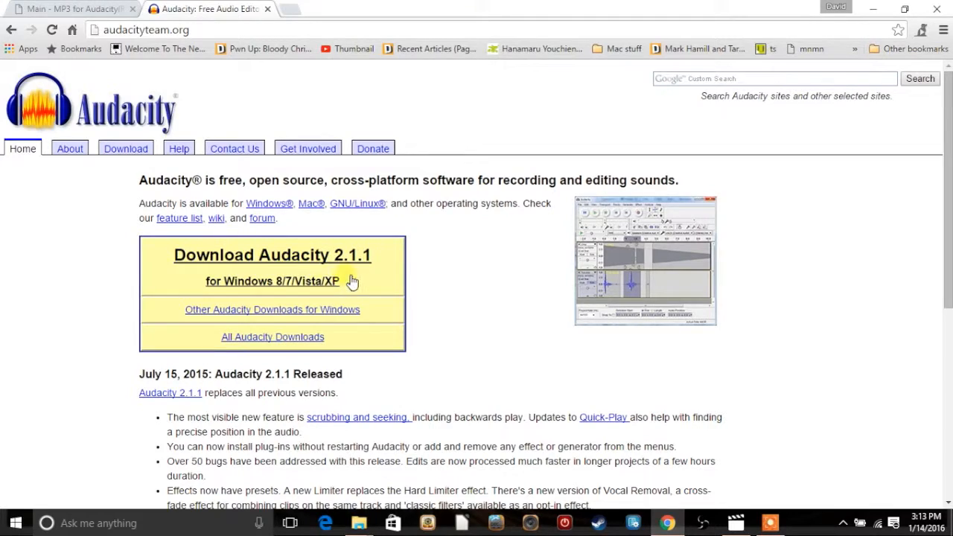
Switch to the LAME download page and download the Lame_v3.99.3_for_Windows.exe installer
{"action": "left_click", "coordinate": [70, 10]}
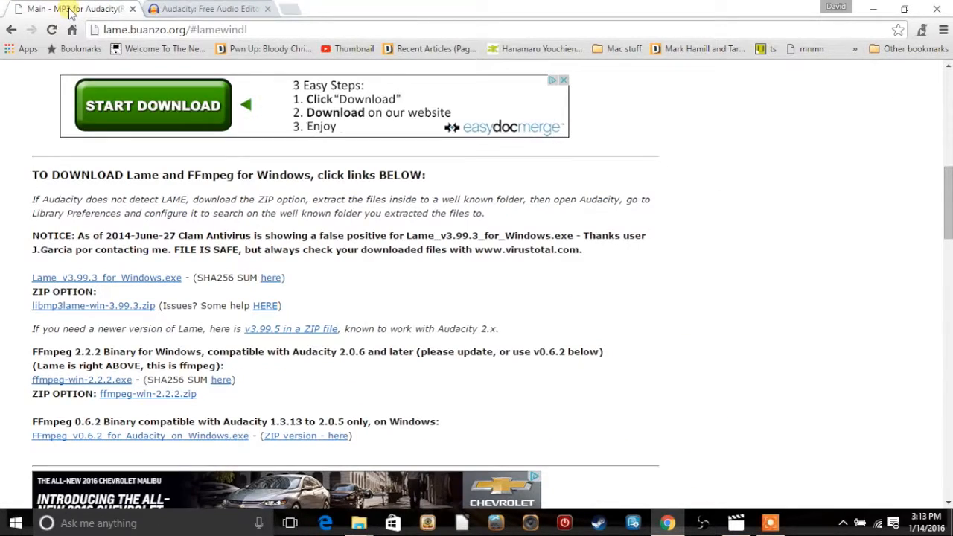
{"action": "left_click", "coordinate": [131, 279]}
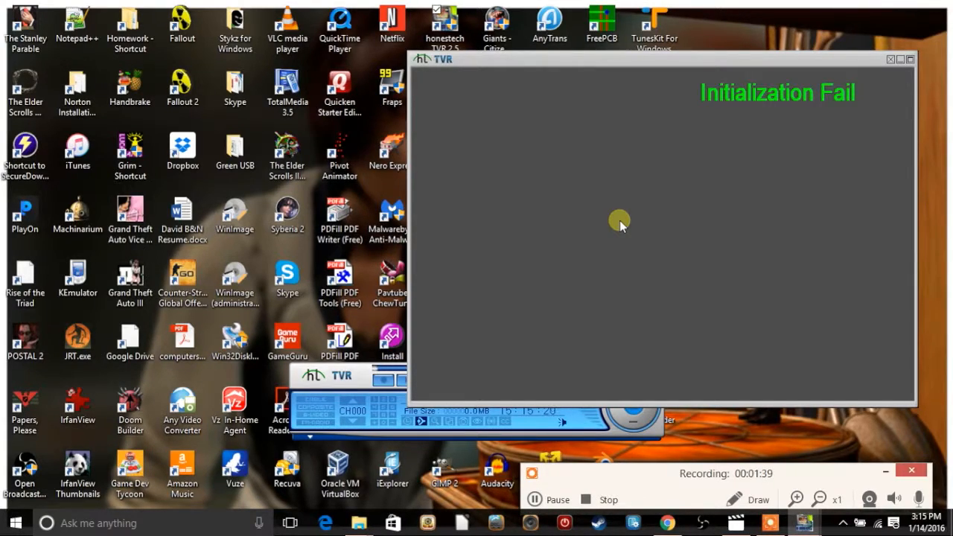
Enable the internal audio streaming function in the TVR video settings and confirm the property settings
{"action": "right_click", "coordinate": [561, 195]}
{"action": "left_click", "coordinate": [631, 319]}
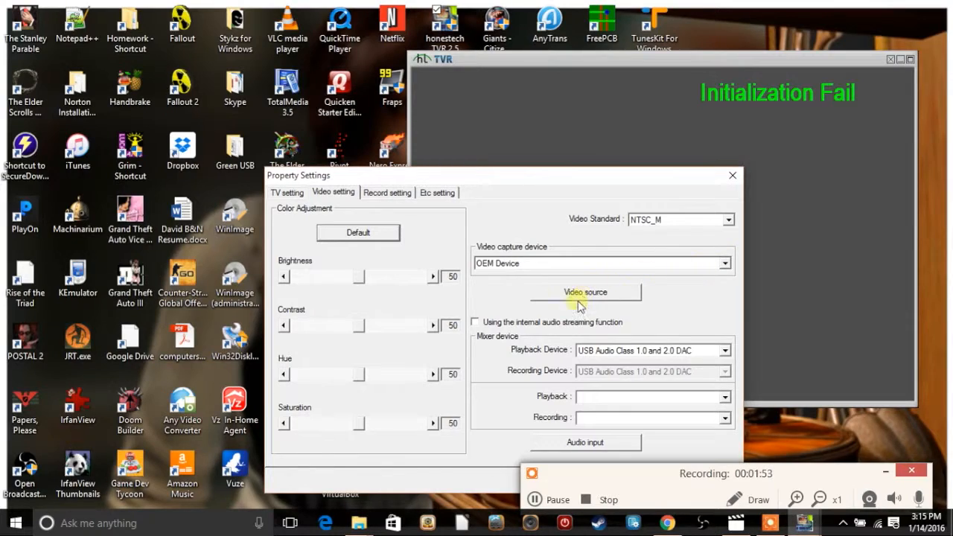
{"action": "left_click", "coordinate": [475, 321]}
{"action": "left_click", "coordinate": [612, 369]}
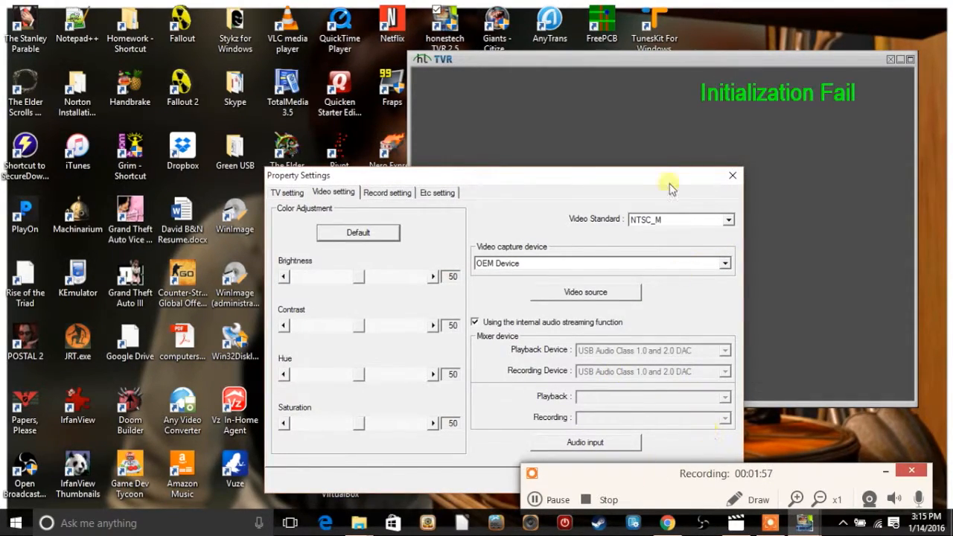
{"action": "left_click_drag", "start_coordinate": [664, 177], "coordinate": [632, 113]}
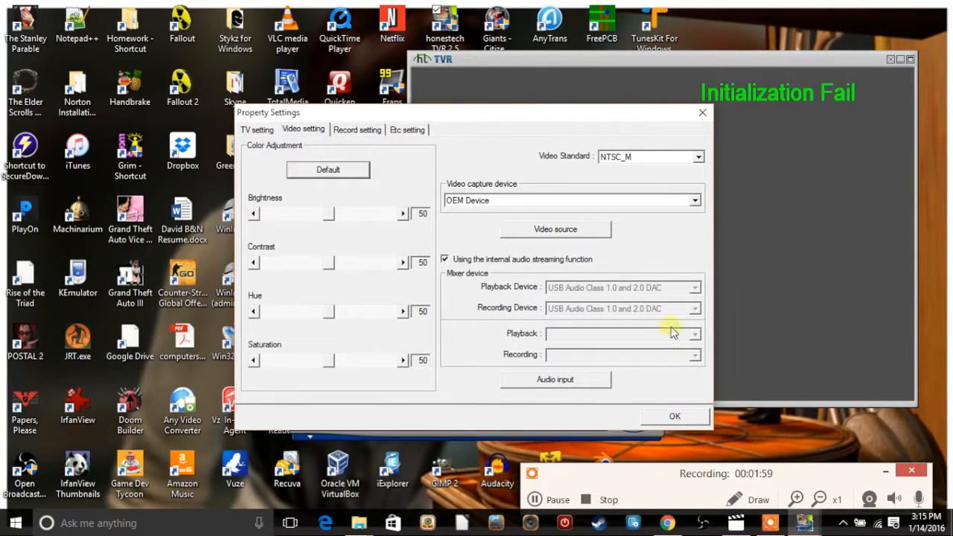
{"action": "left_click", "coordinate": [670, 415]}
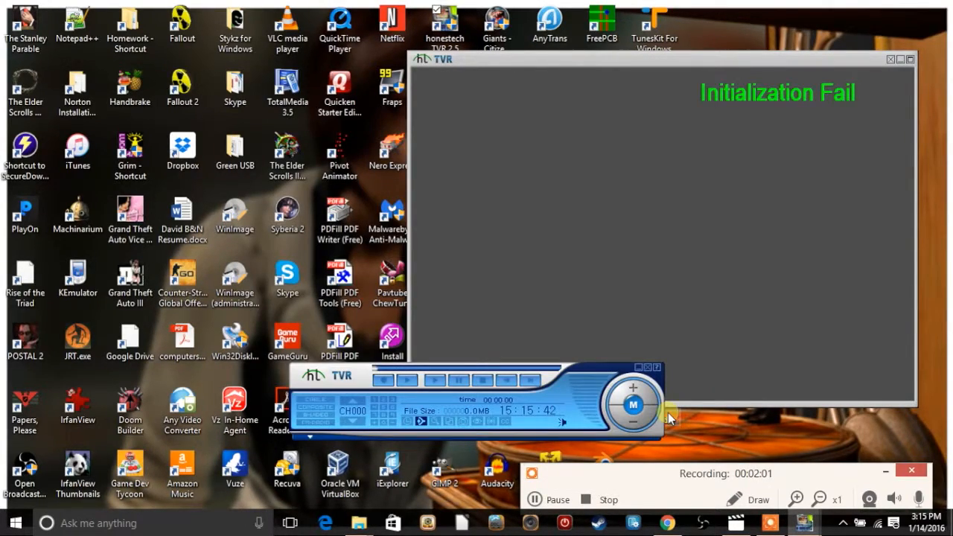
Restart honestech TVR, record a short test clip and close the program
{"action": "left_click", "coordinate": [889, 59]}
{"action": "double_click", "coordinate": [456, 22]}
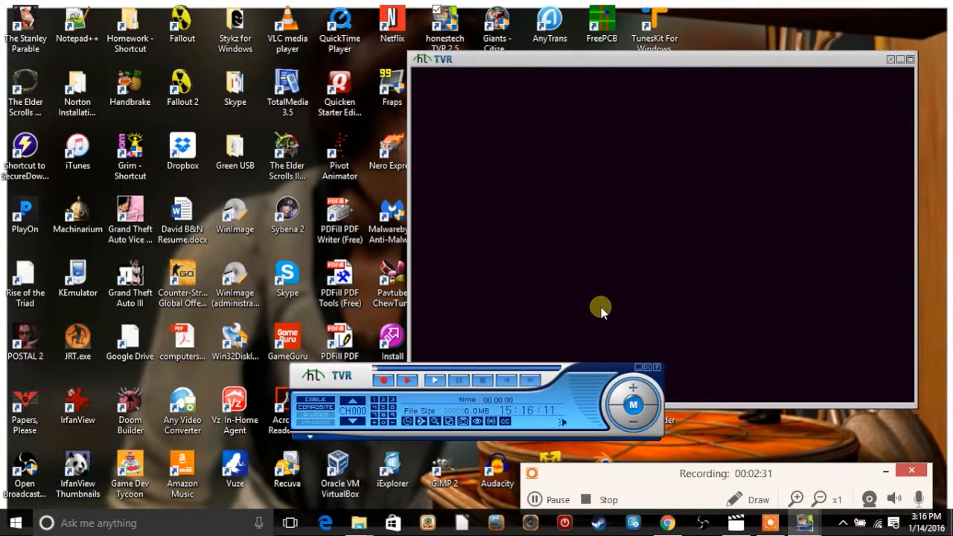
{"action": "left_click", "coordinate": [384, 382]}
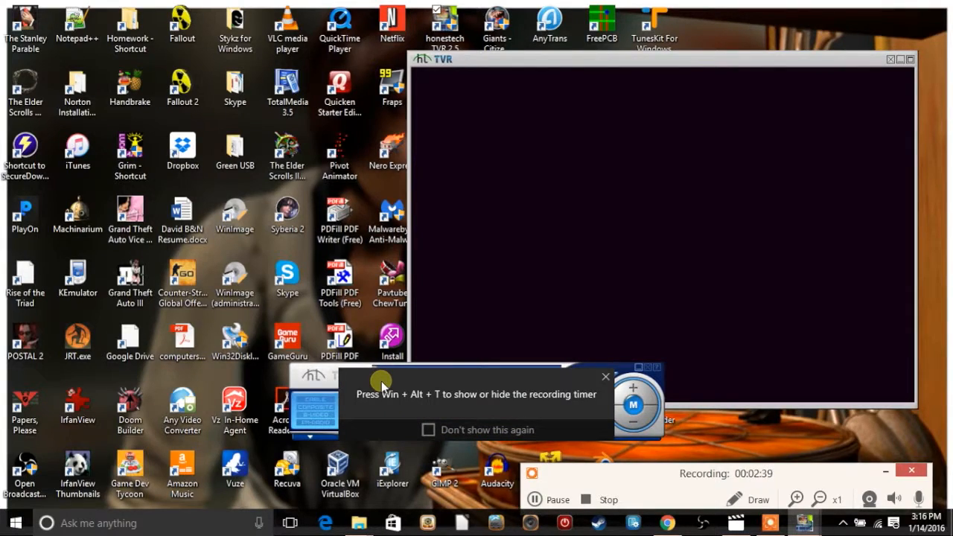
{"action": "left_click", "coordinate": [605, 378]}
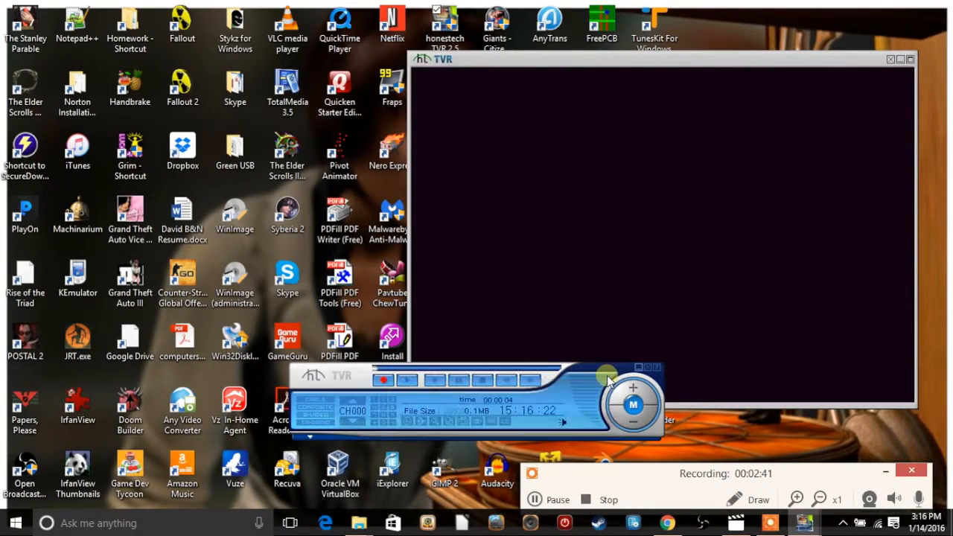
{"action": "left_click", "coordinate": [384, 380]}
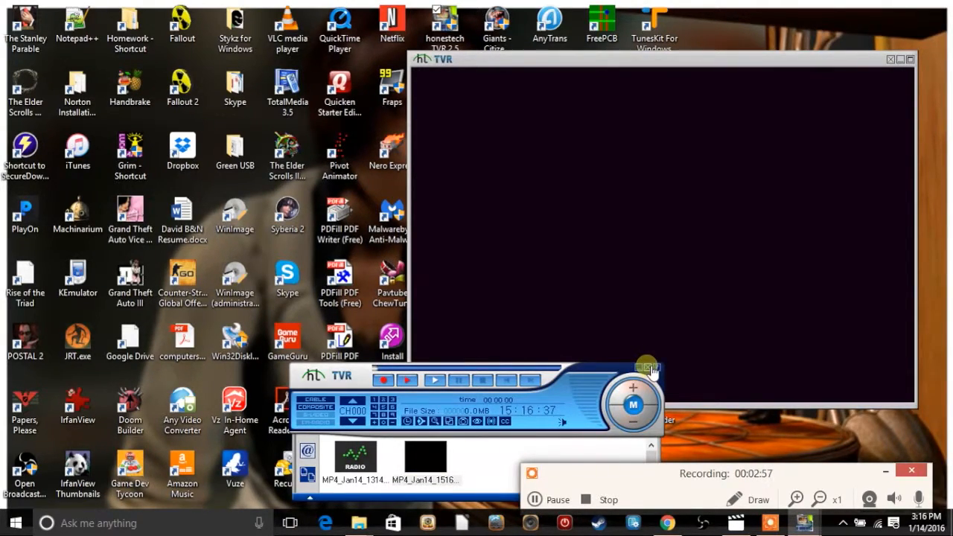
{"action": "left_click", "coordinate": [907, 58]}
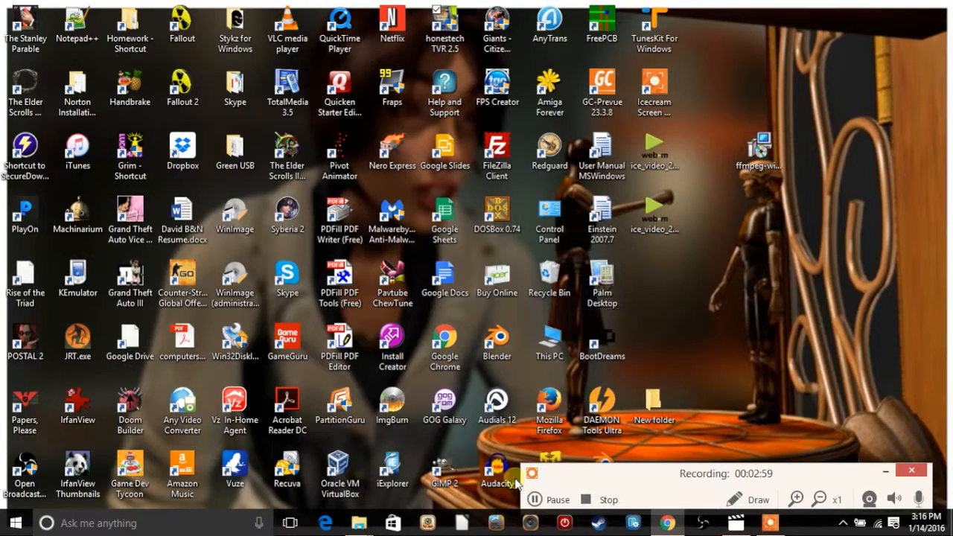
Open Audacity and check the MP3 export and FFmpeg library versions in the Libraries preferences
{"action": "double_click", "coordinate": [488, 469]}
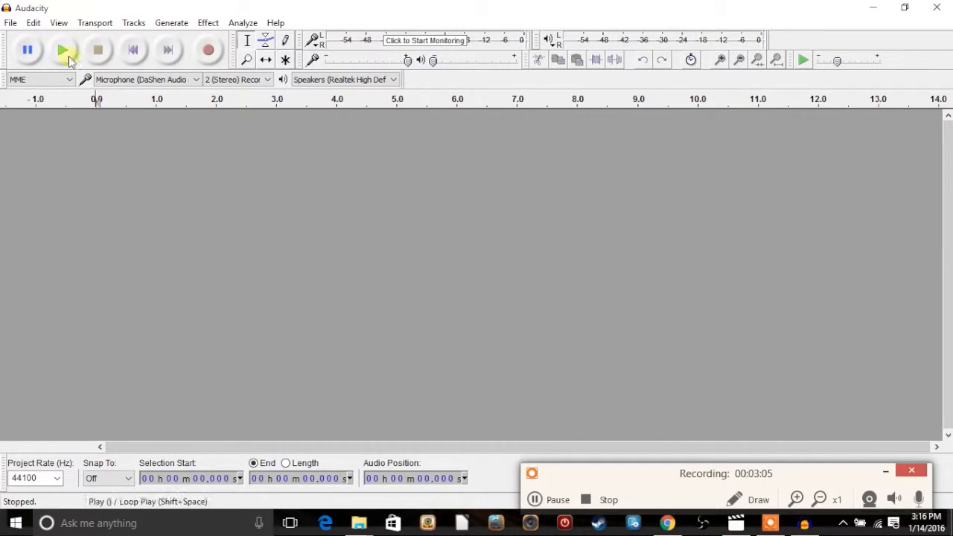
{"action": "left_click", "coordinate": [33, 24]}
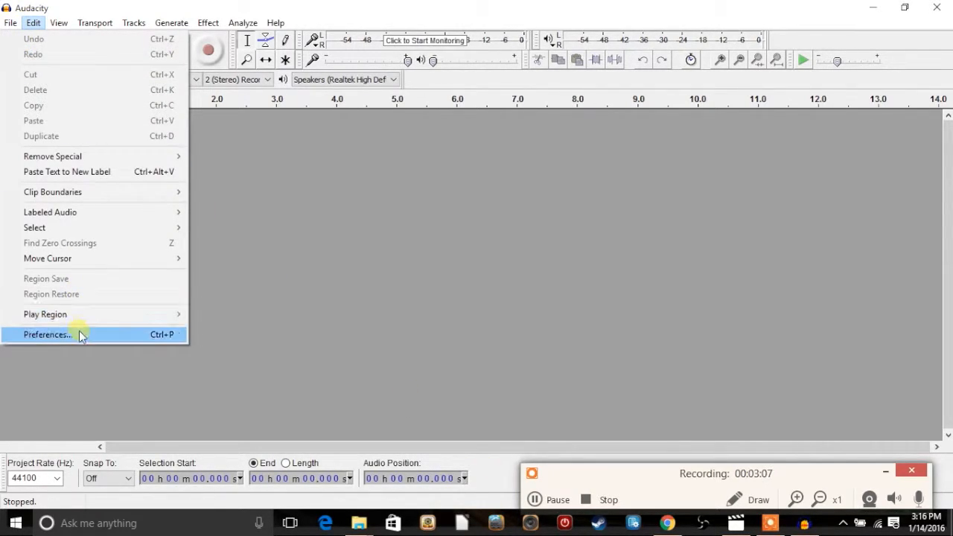
{"action": "left_click", "coordinate": [79, 336]}
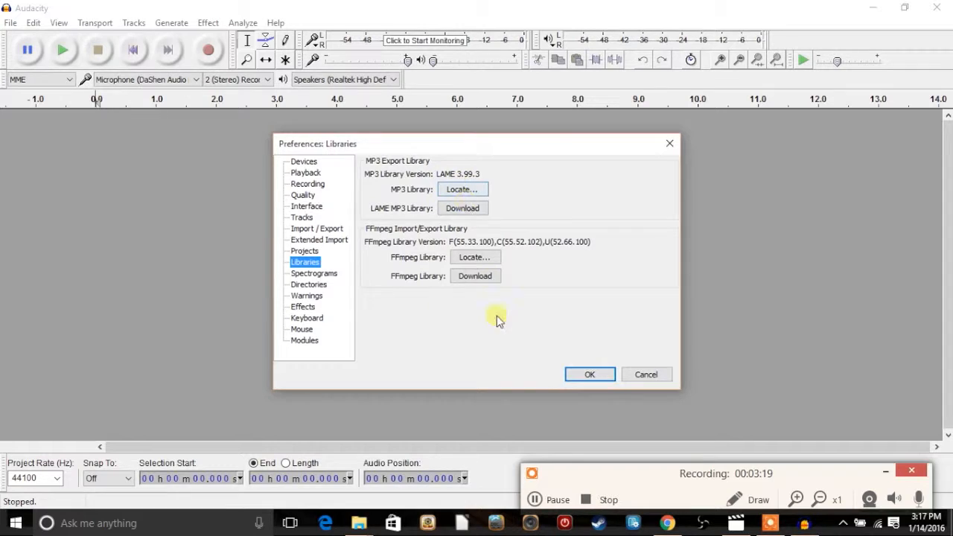
{"action": "left_click", "coordinate": [604, 376]}
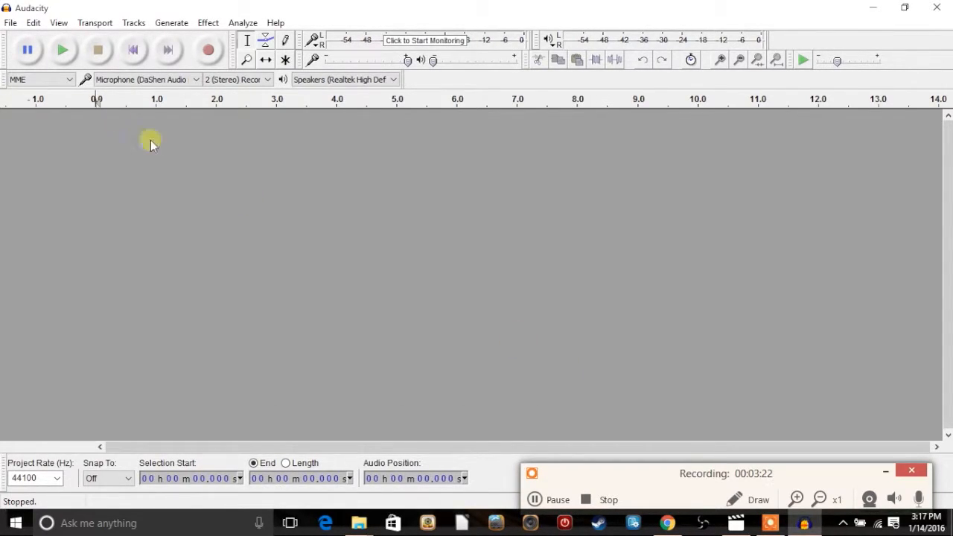
Import the audio of Space Invaders Single.avi from the honestech TVR folder
{"action": "left_click", "coordinate": [11, 22]}
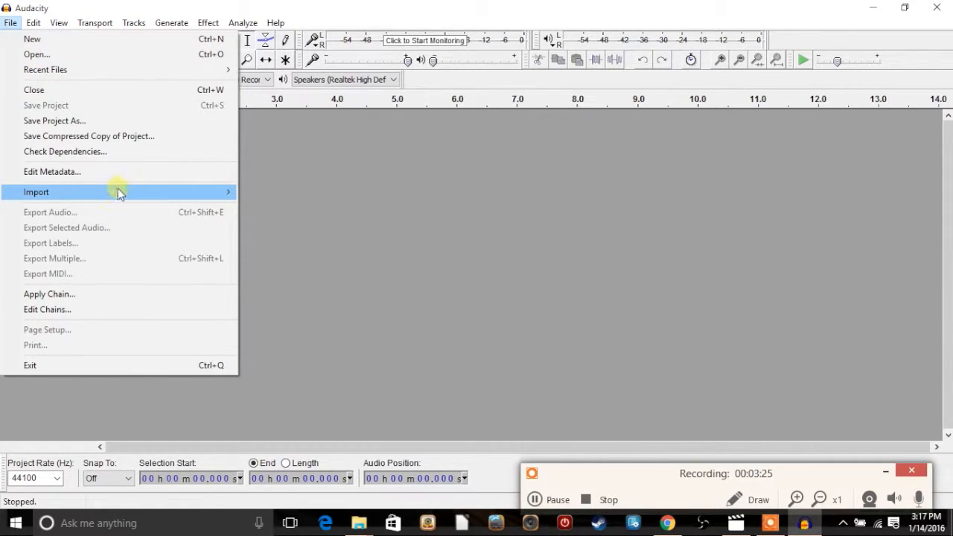
{"action": "mouse_move", "coordinate": [123, 192]}
{"action": "left_click", "coordinate": [301, 199]}
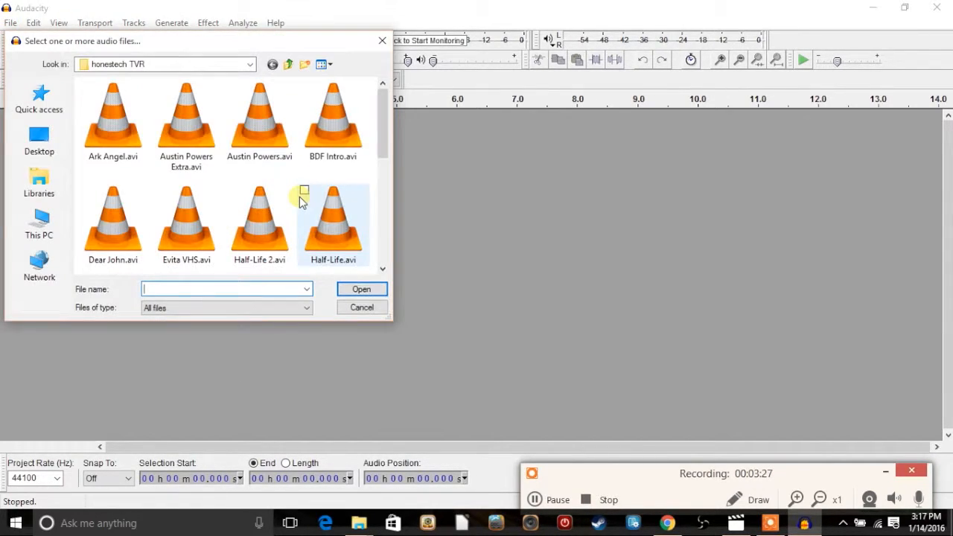
{"action": "left_click_drag", "start_coordinate": [268, 40], "coordinate": [439, 56]}
{"action": "left_click", "coordinate": [421, 81]}
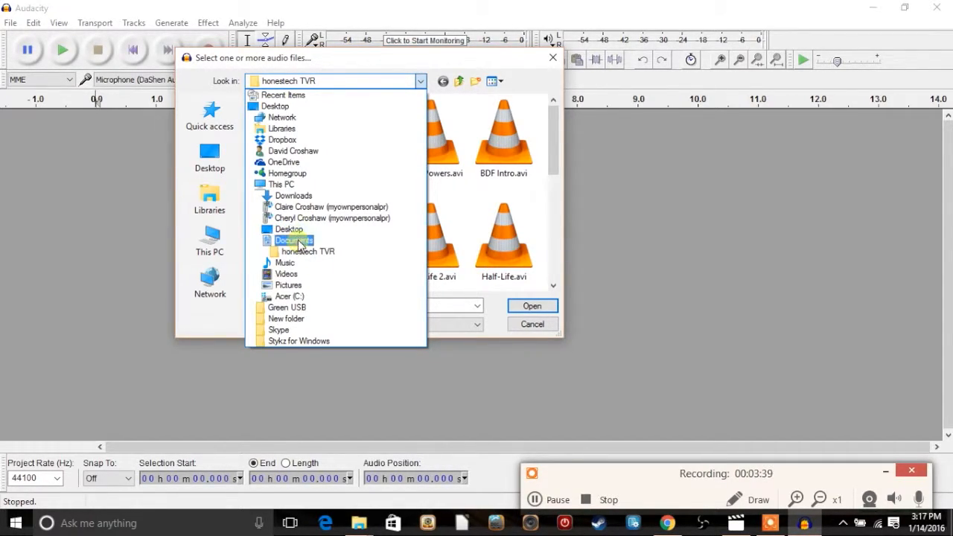
{"action": "left_click", "coordinate": [510, 196]}
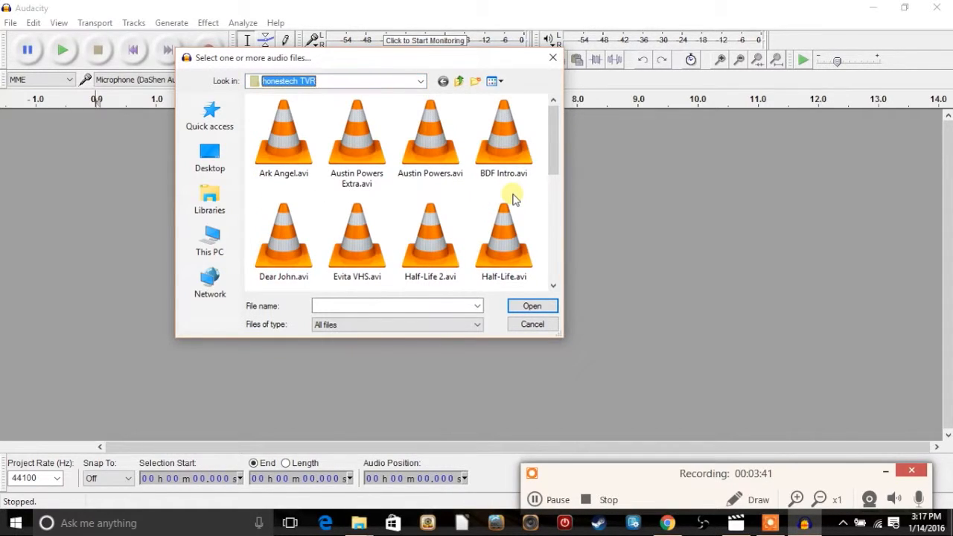
{"action": "scroll", "coordinate": [512, 198], "scroll_direction": "down", "scroll_amount": 5}
{"action": "scroll", "coordinate": [512, 198], "scroll_direction": "up", "scroll_amount": 5}
{"action": "left_click", "coordinate": [552, 285]}
{"action": "left_click", "coordinate": [553, 285]}
{"action": "left_click", "coordinate": [553, 285]}
{"action": "left_click", "coordinate": [553, 285]}
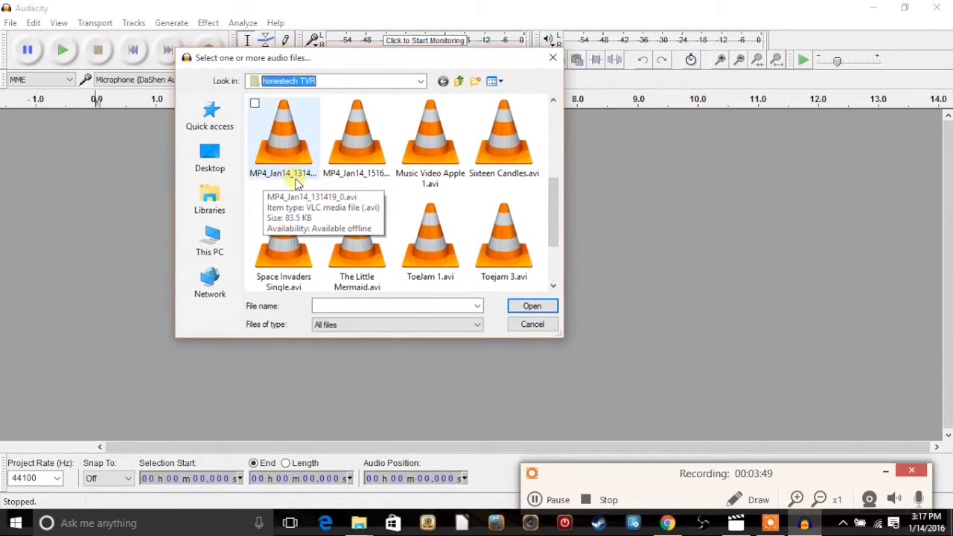
{"action": "left_click_drag", "start_coordinate": [554, 214], "coordinate": [549, 265]}
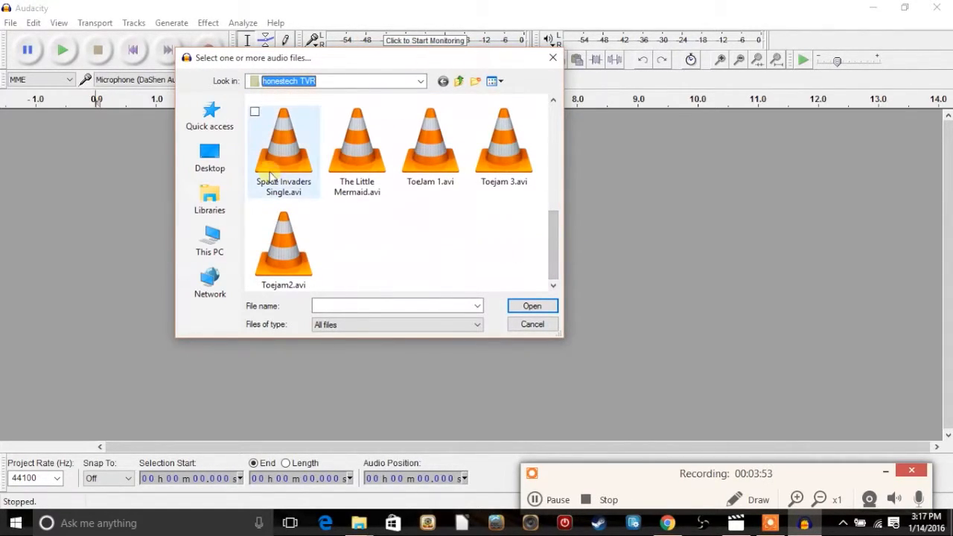
{"action": "left_click", "coordinate": [288, 153]}
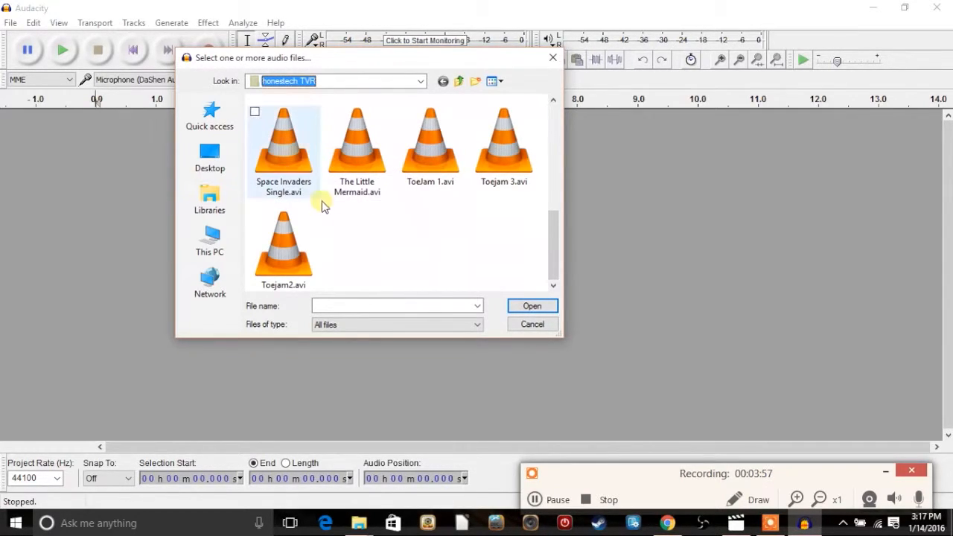
{"action": "double_click", "coordinate": [288, 154]}
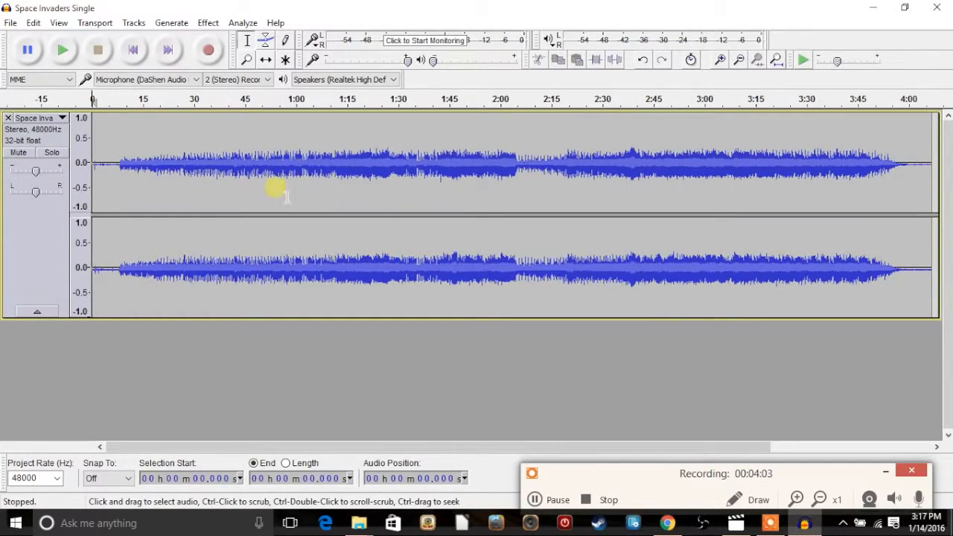
Listen to the imported track from about 2.9 s while raising the playback volume, and stop playback
{"action": "left_click", "coordinate": [103, 191]}
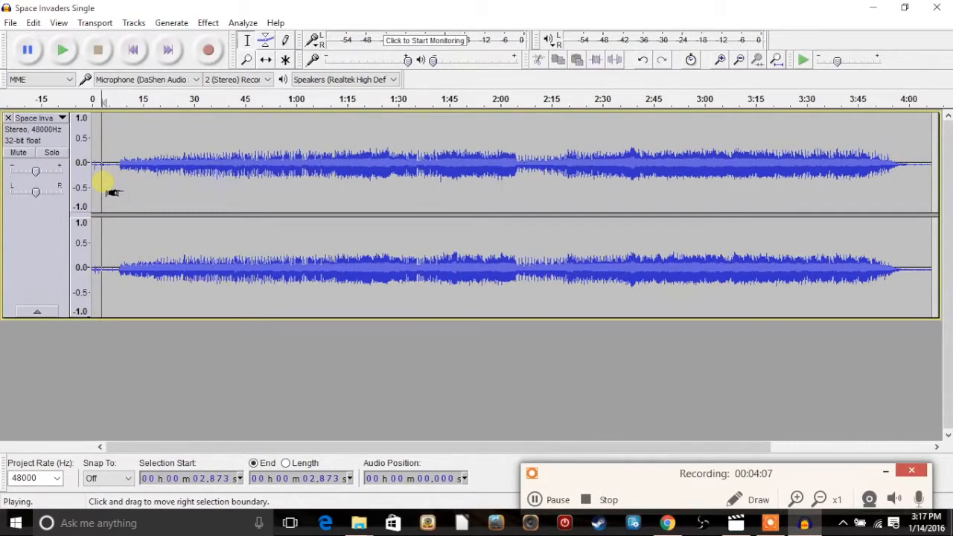
{"action": "key", "text": "space"}
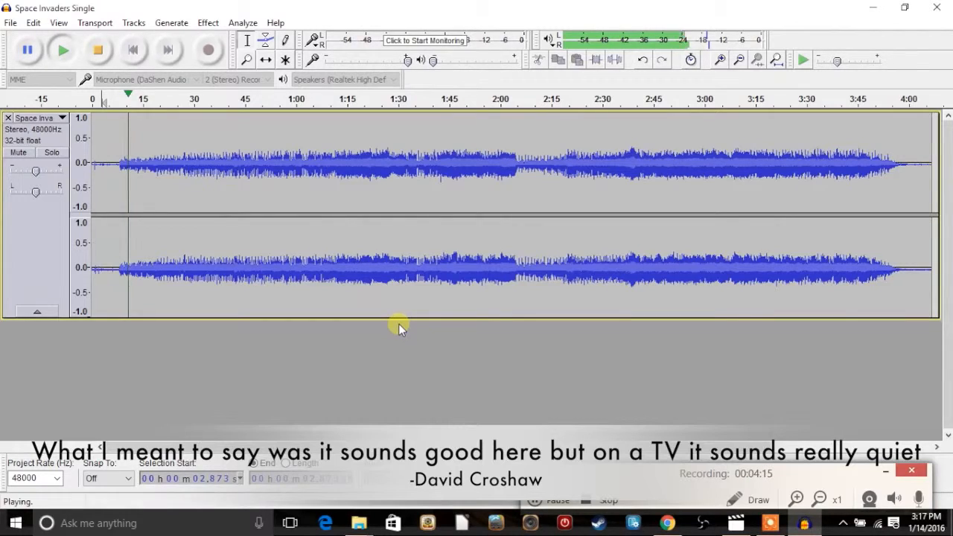
{"action": "key", "text": "XF86AudioRaiseVolume"}
{"action": "key", "text": "XF86AudioRaiseVolume"}
{"action": "key", "text": "XF86AudioRaiseVolume"}
{"action": "key", "text": "XF86AudioRaiseVolume"}
{"action": "key", "text": "XF86AudioRaiseVolume"}
{"action": "key", "text": "XF86AudioRaiseVolume"}
{"action": "key", "text": "XF86AudioRaiseVolume"}
{"action": "key", "text": "XF86AudioRaiseVolume"}
{"action": "key", "text": "XF86AudioRaiseVolume"}
{"action": "key", "text": "XF86AudioRaiseVolume"}
{"action": "key", "text": "XF86AudioRaiseVolume"}
{"action": "key", "text": "XF86AudioRaiseVolume"}
{"action": "key", "text": "XF86AudioRaiseVolume"}
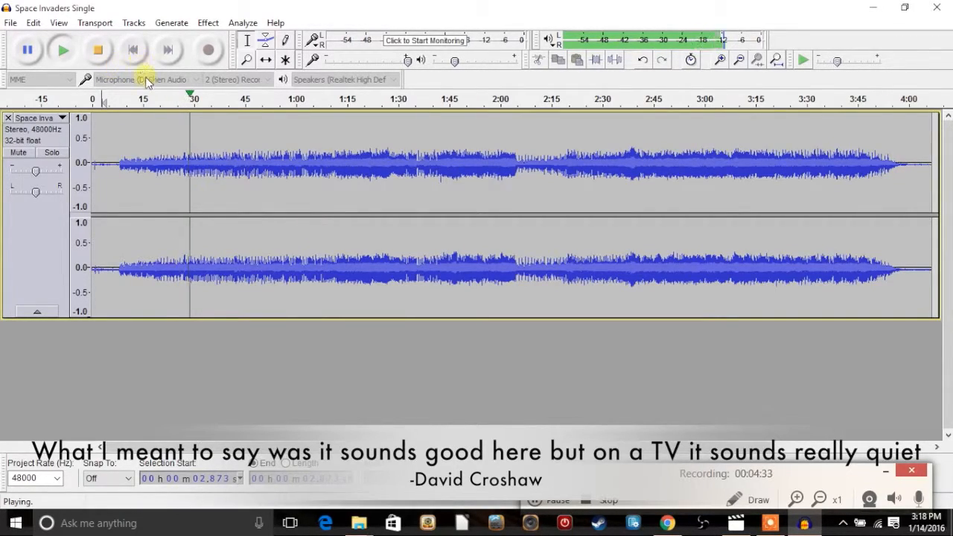
{"action": "left_click", "coordinate": [103, 50]}
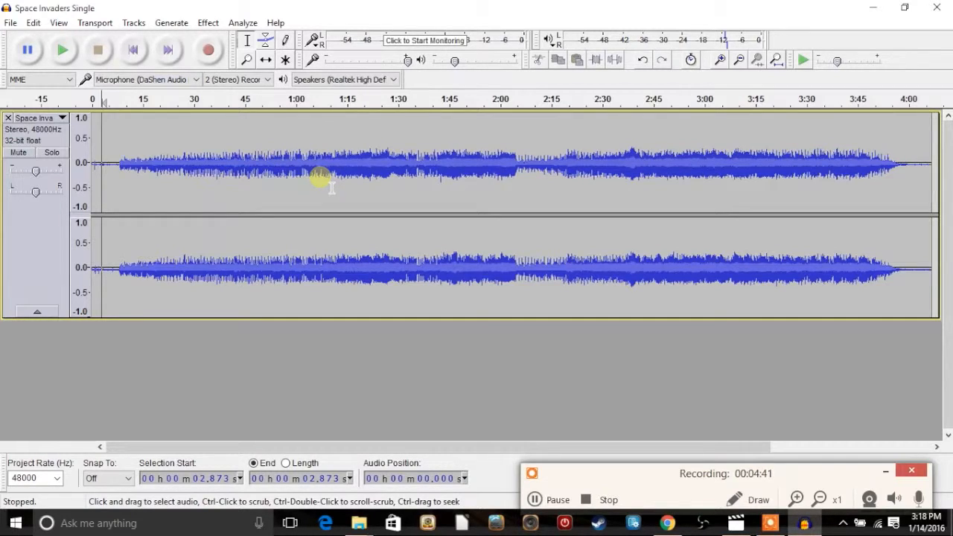
Amplify the entire track to a new peak amplitude of 0.00 dB without allowing clipping
{"action": "left_click", "coordinate": [208, 23]}
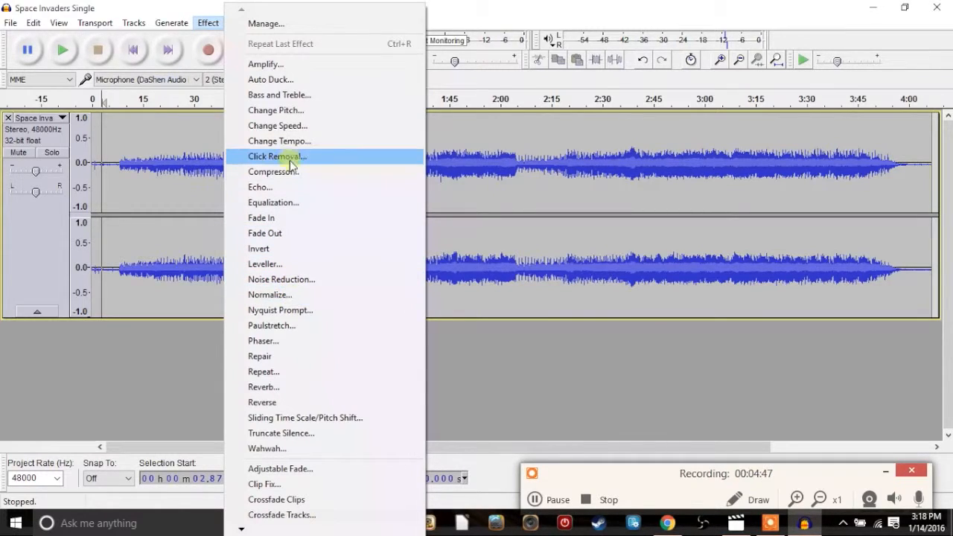
{"action": "left_click", "coordinate": [288, 67]}
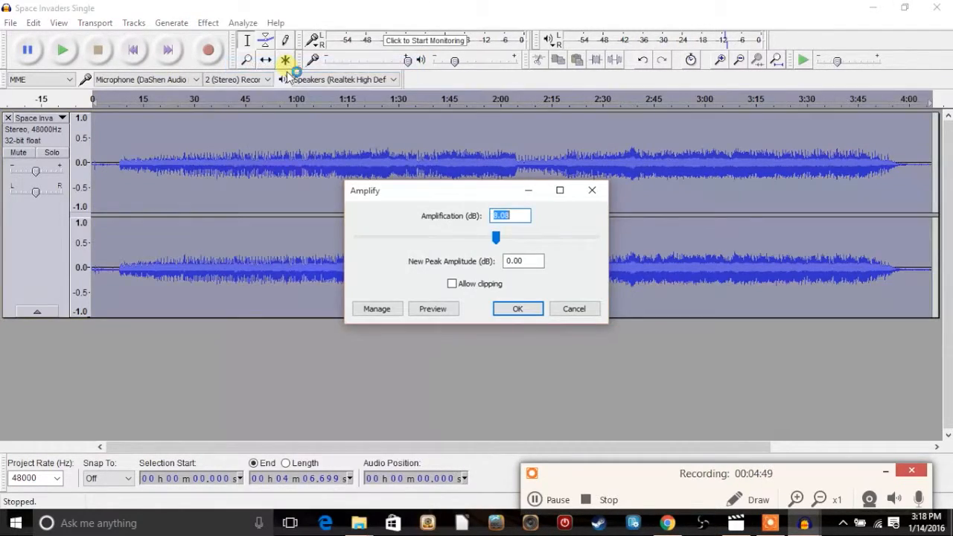
{"action": "left_click", "coordinate": [520, 308]}
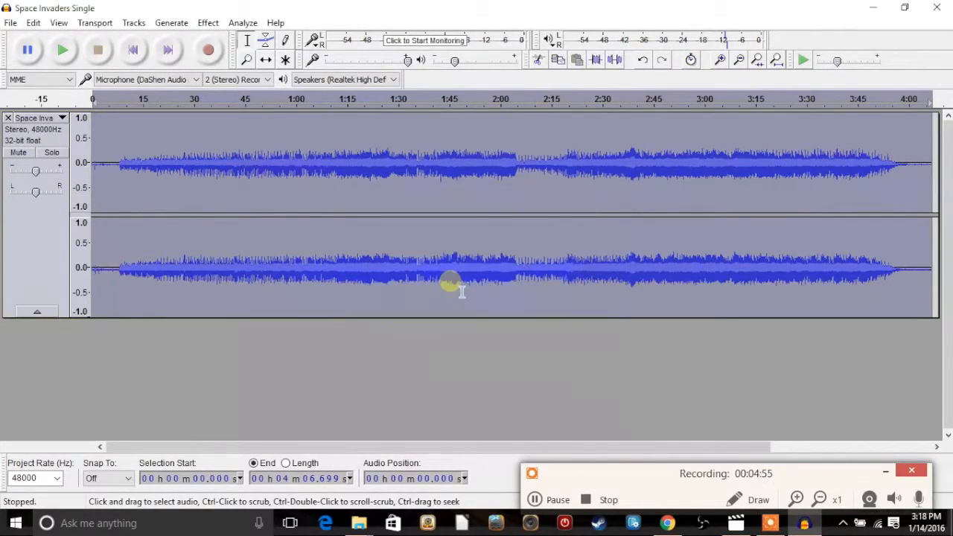
Listen briefly to the amplified track from about 4.7 s and stop playback
{"action": "left_click", "coordinate": [108, 186]}
{"action": "key", "text": "space"}
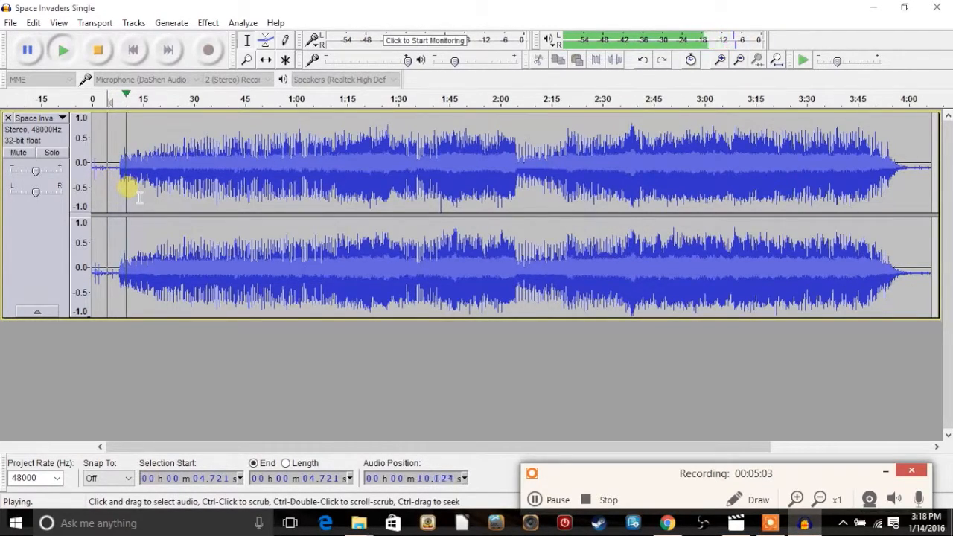
{"action": "key", "text": "space"}
Capture a Noise Reduction profile from about the first 7.8 s of the track, before the music starts
{"action": "left_click_drag", "start_coordinate": [118, 183], "coordinate": [57, 187]}
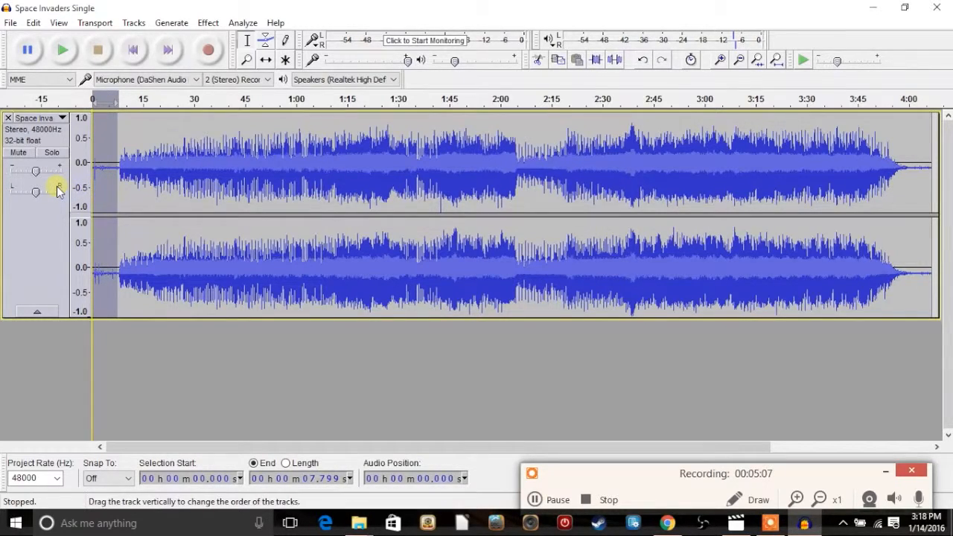
{"action": "left_click", "coordinate": [207, 22]}
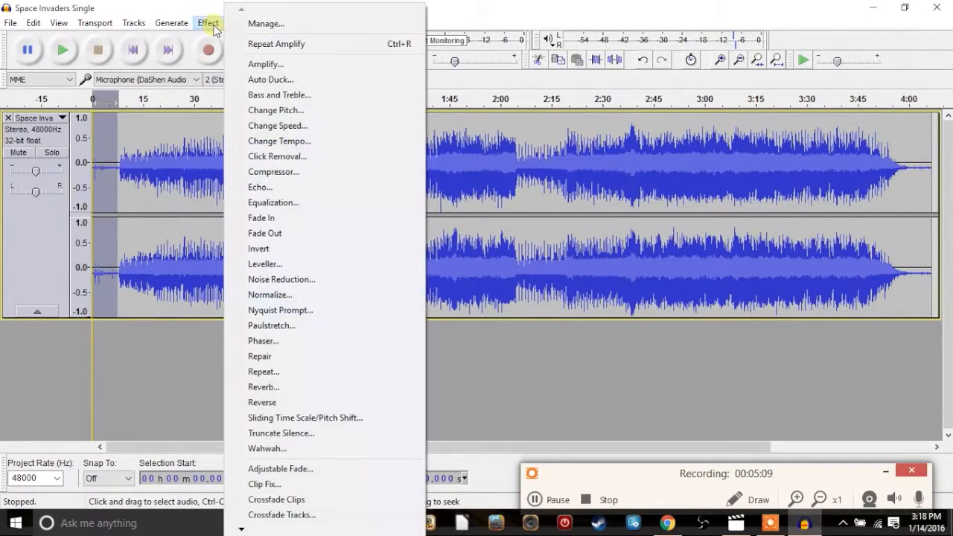
{"action": "left_click", "coordinate": [296, 280]}
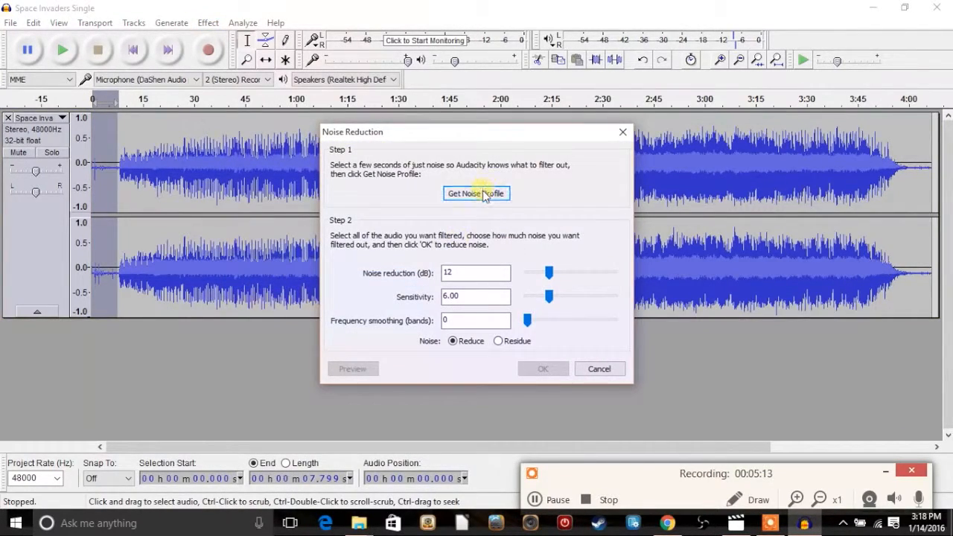
{"action": "left_click", "coordinate": [442, 192]}
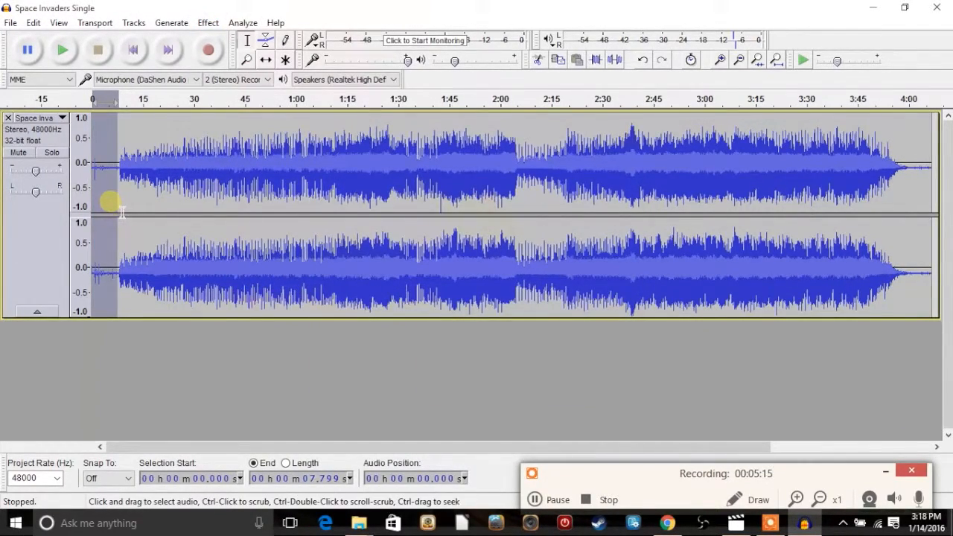
Apply Noise Reduction to the entire track with 12 dB reduction, sensitivity 6.00 and 0 frequency smoothing bands
{"action": "left_click", "coordinate": [301, 401]}
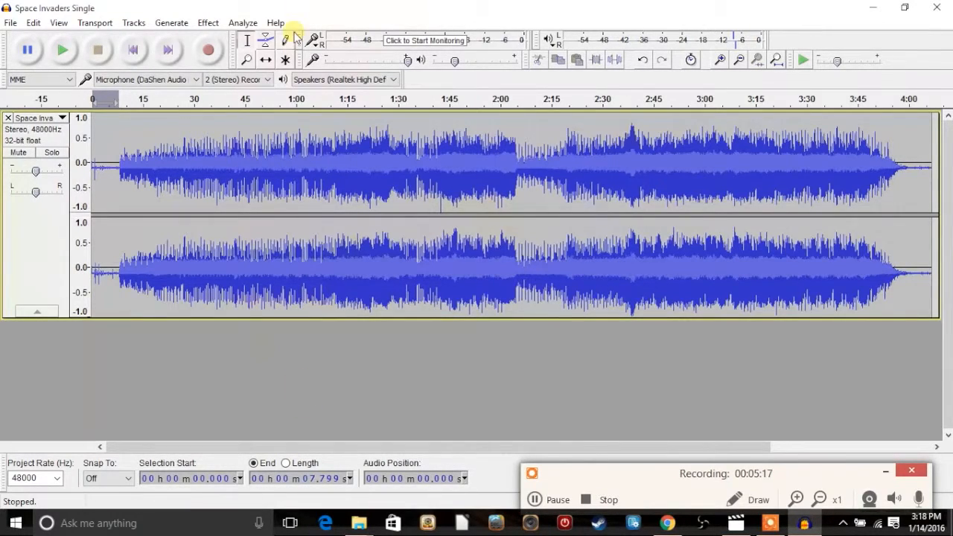
{"action": "left_click", "coordinate": [208, 22]}
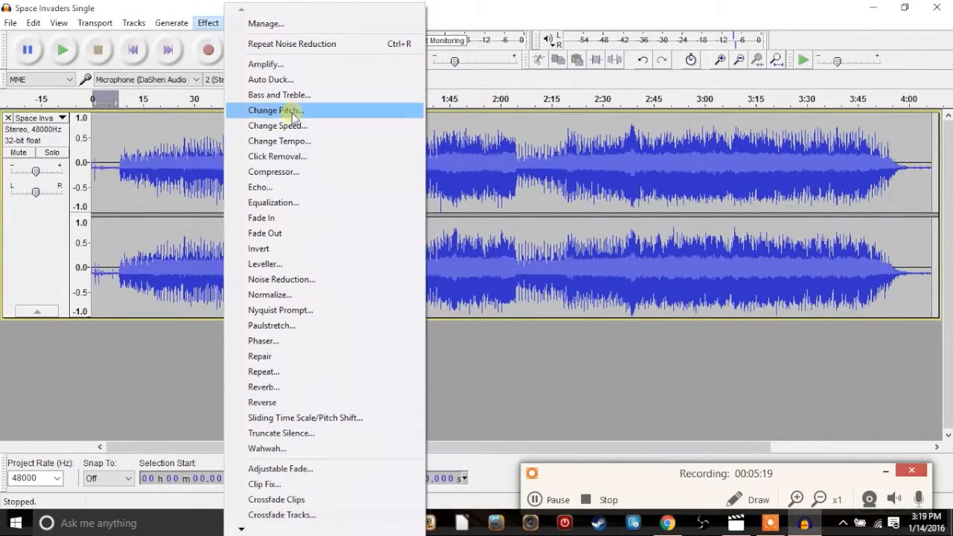
{"action": "left_click", "coordinate": [298, 280]}
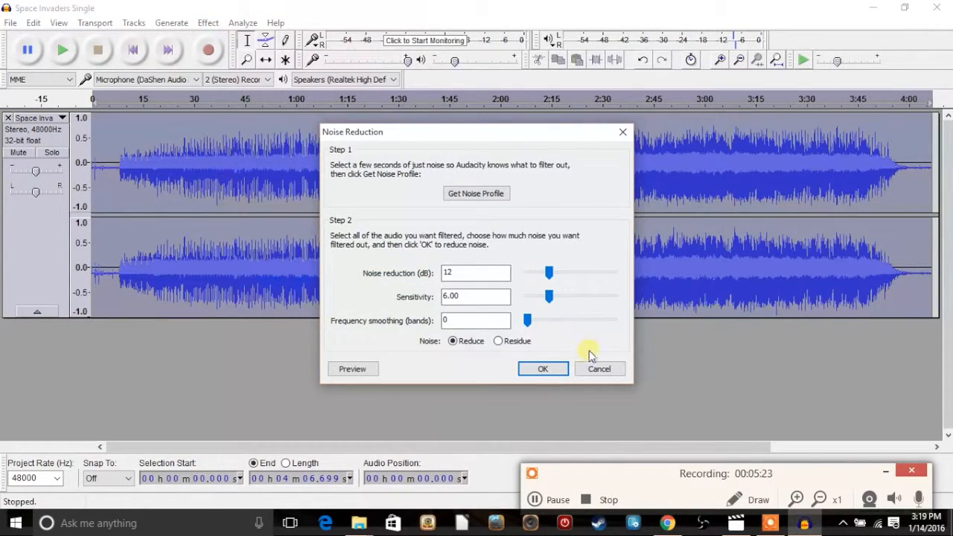
{"action": "left_click", "coordinate": [542, 369]}
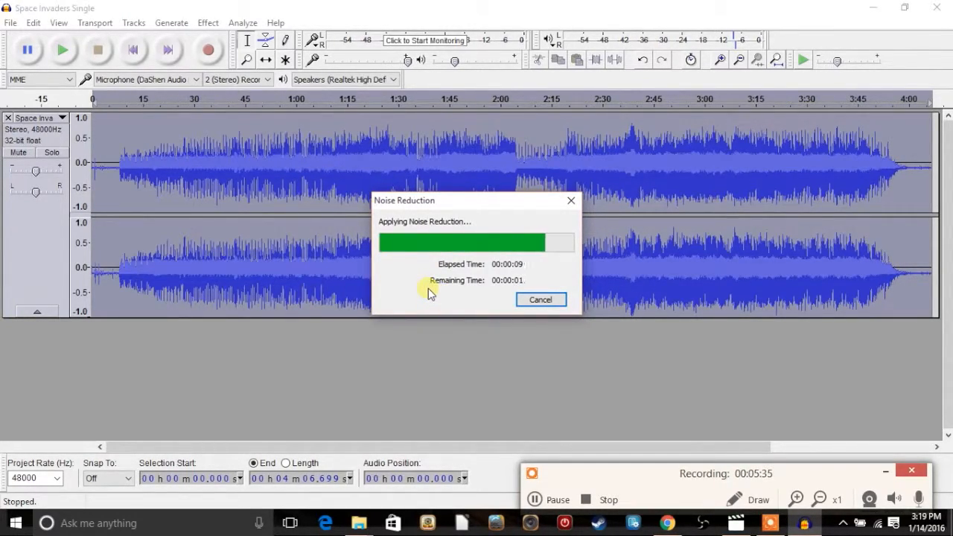
Listen to the noise-reduced track from about 16.2 s and stop playback
{"action": "left_click", "coordinate": [146, 239]}
{"action": "key", "text": "space"}
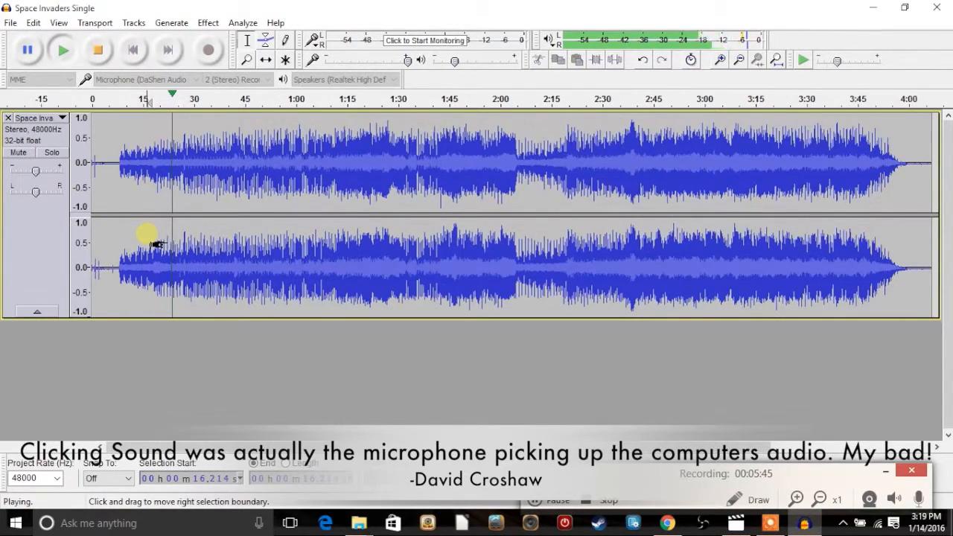
{"action": "key", "text": "space"}
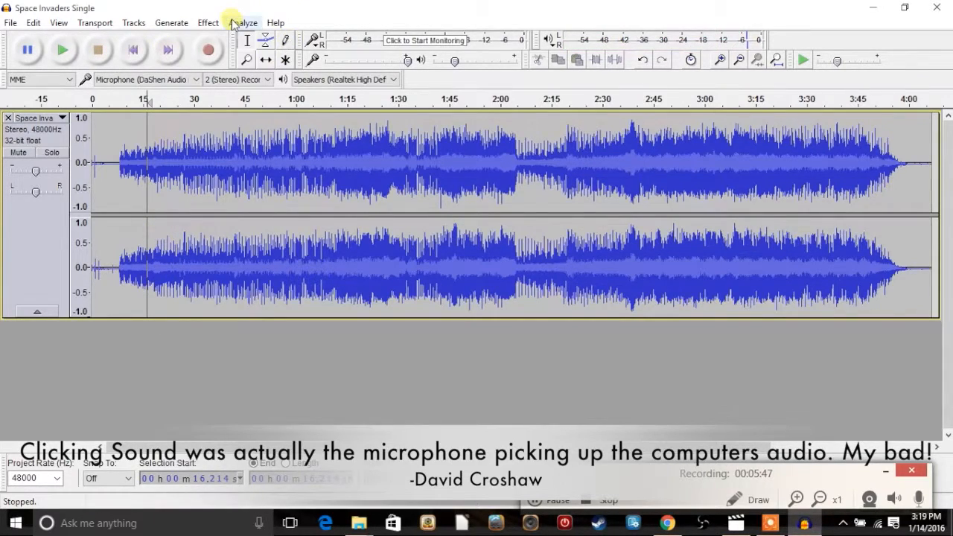
Normalize the entire track to a maximum amplitude of -1.0 dB with DC offset removed and stereo channels not normalized independently
{"action": "left_click", "coordinate": [208, 22]}
{"action": "left_click", "coordinate": [133, 273]}
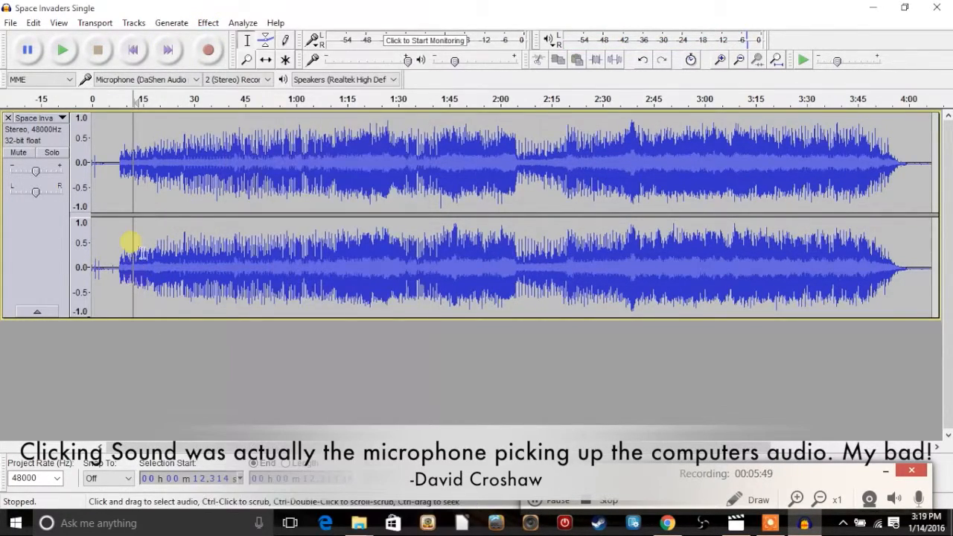
{"action": "left_click", "coordinate": [208, 22]}
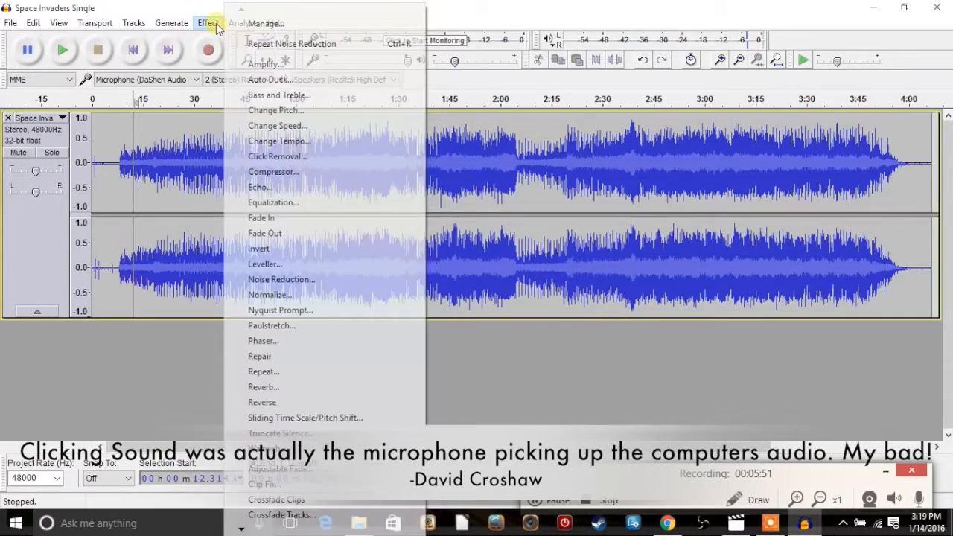
{"action": "left_click", "coordinate": [282, 295]}
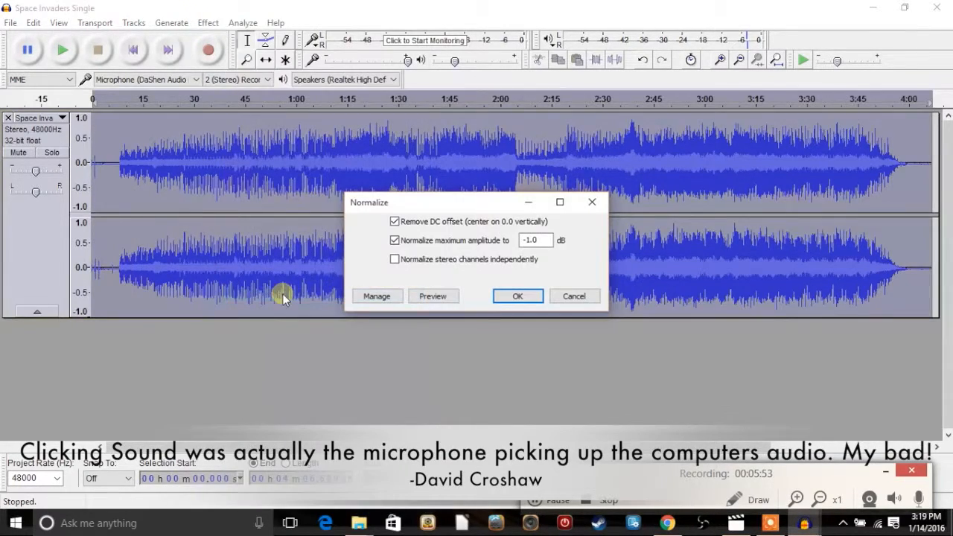
{"action": "left_click", "coordinate": [514, 296]}
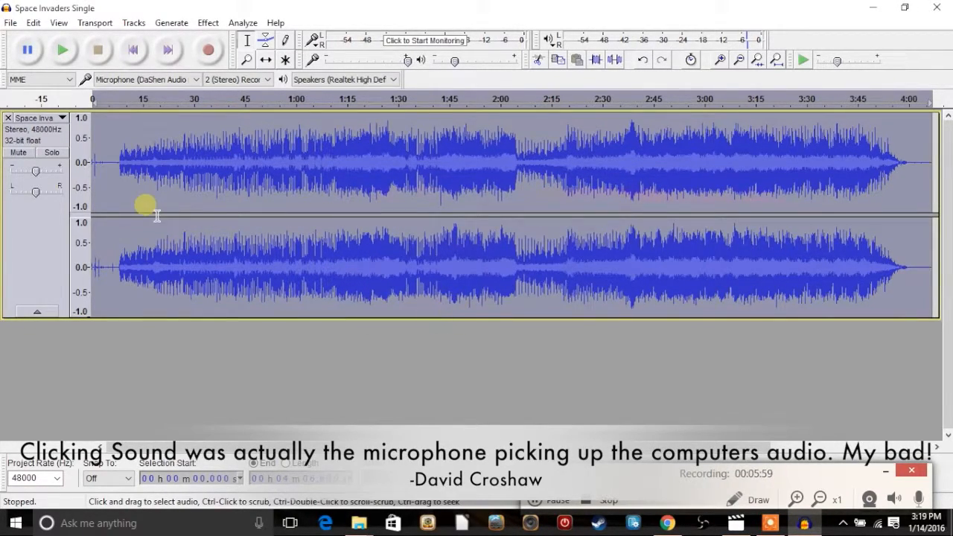
Listen to the normalized track from about 7 s, just before the music starts, and stop playback
{"action": "left_click", "coordinate": [117, 209]}
{"action": "key", "text": "space"}
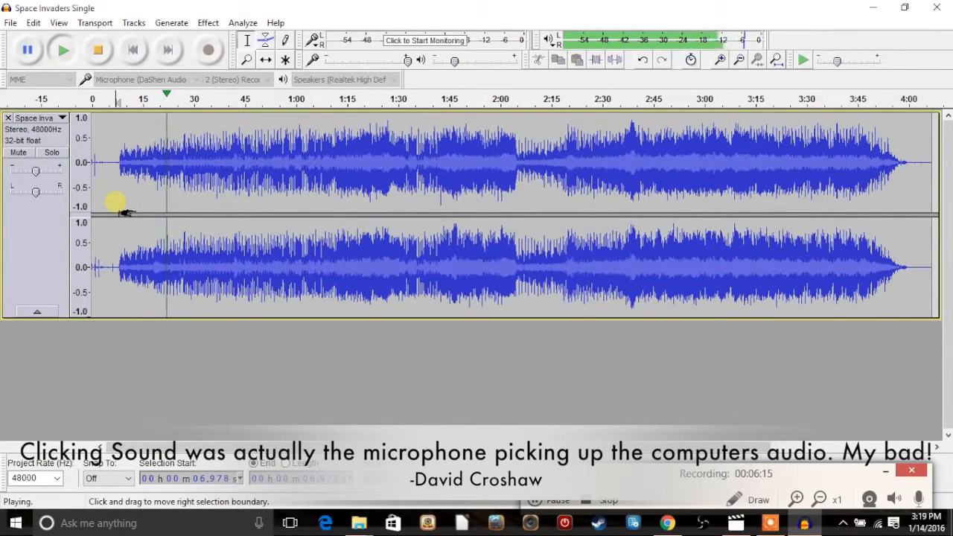
{"action": "key", "text": "space"}
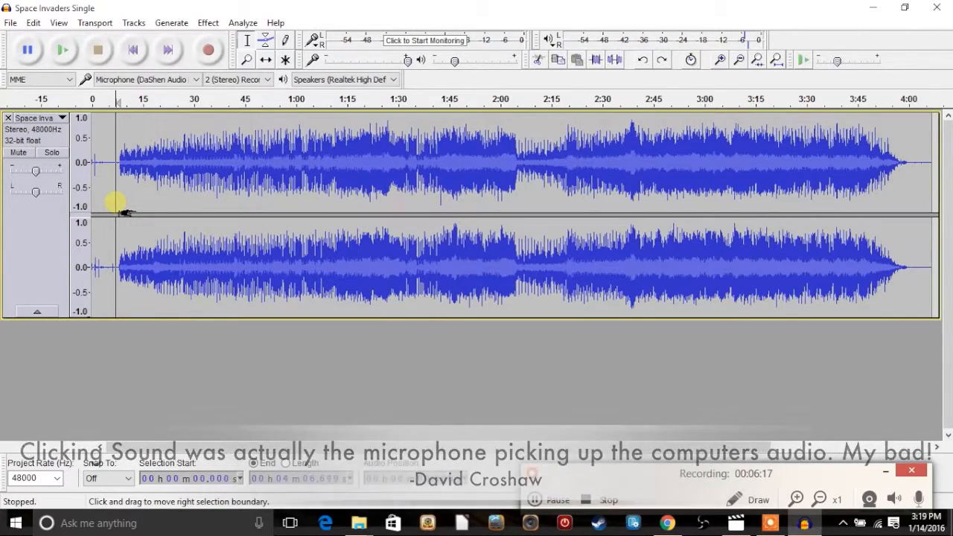
Undo the Normalize effect on the track and check the edit history commands
{"action": "key", "text": "ctrl+a"}
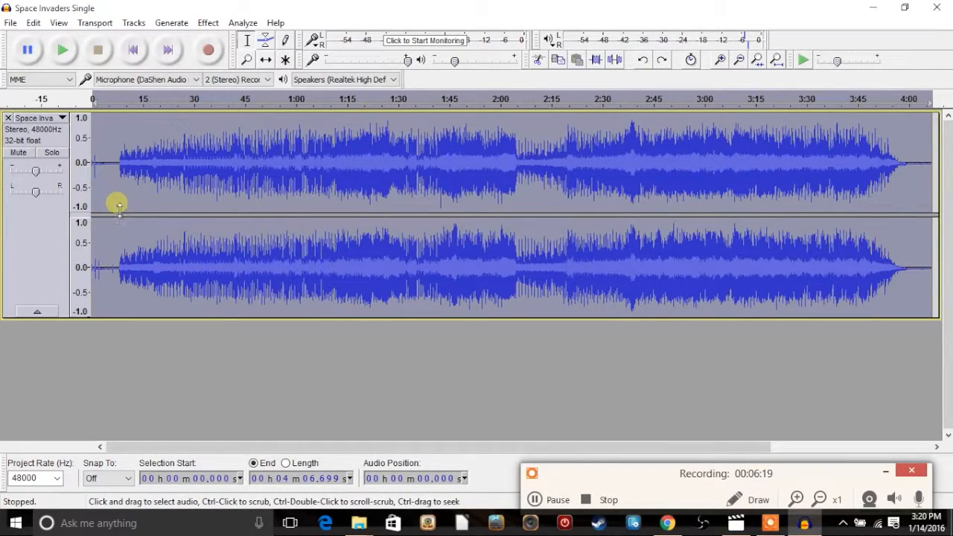
{"action": "left_click", "coordinate": [288, 378]}
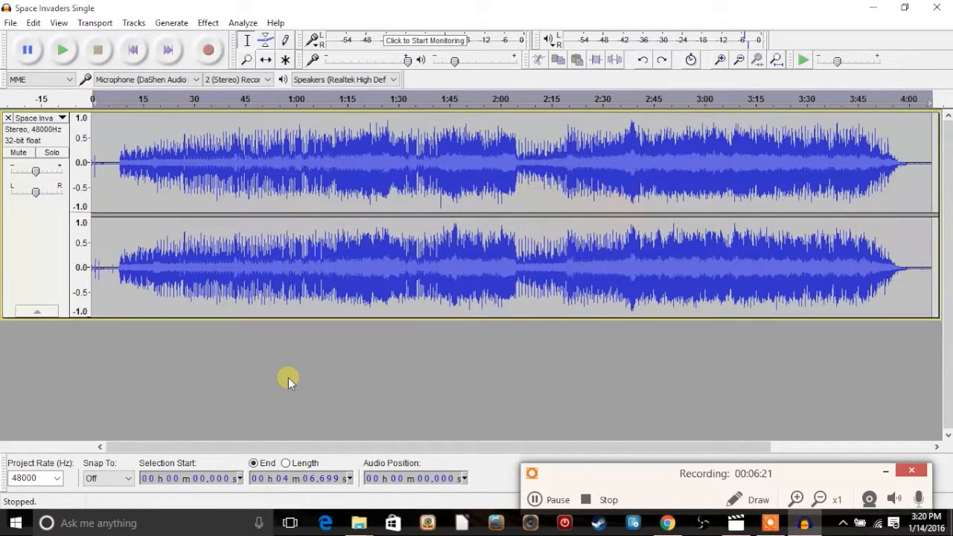
{"action": "left_click", "coordinate": [31, 23]}
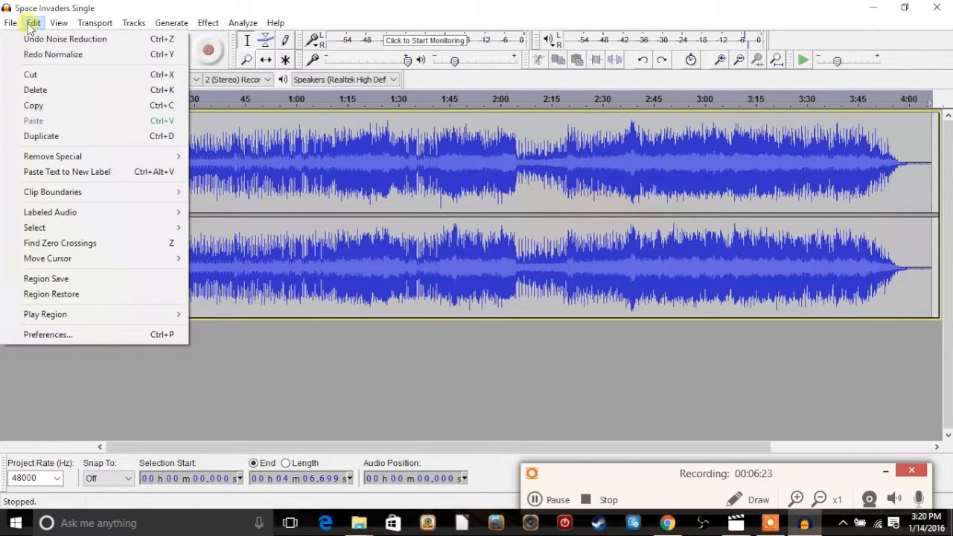
{"action": "left_click", "coordinate": [273, 379]}
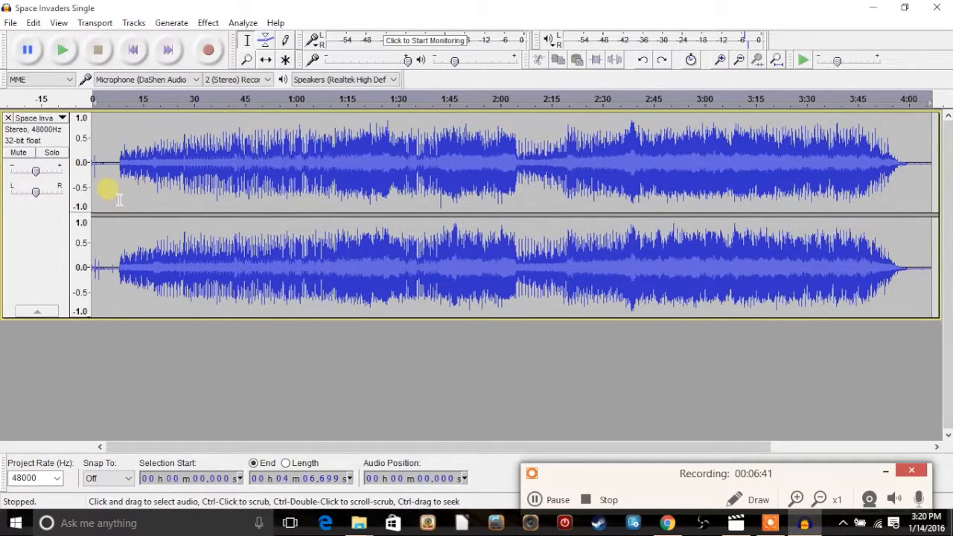
Select the first part of the track from about 5.7 s to 2 min 12.6 s
{"action": "left_click_drag", "start_coordinate": [112, 194], "coordinate": [542, 246]}
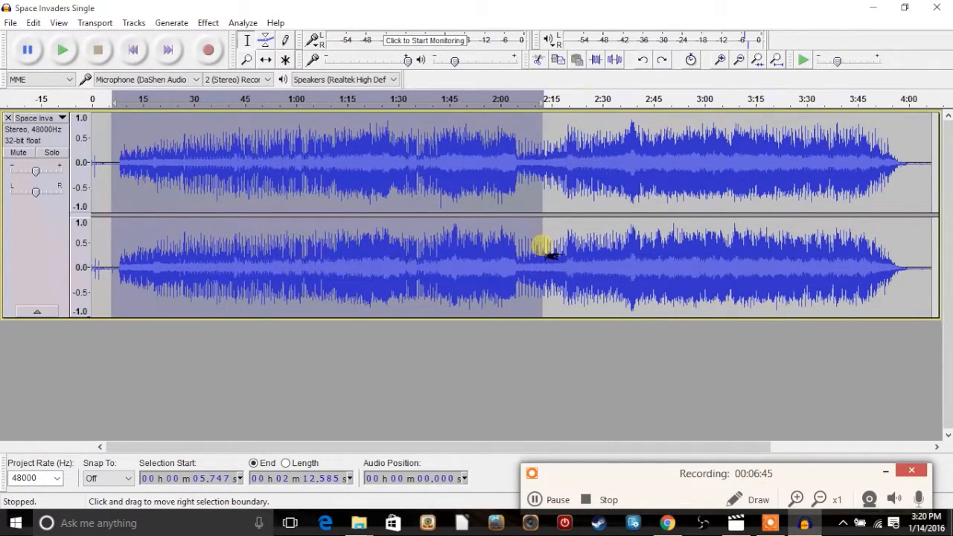
{"action": "left_click", "coordinate": [89, 22]}
{"action": "mouse_move", "coordinate": [129, 29]}
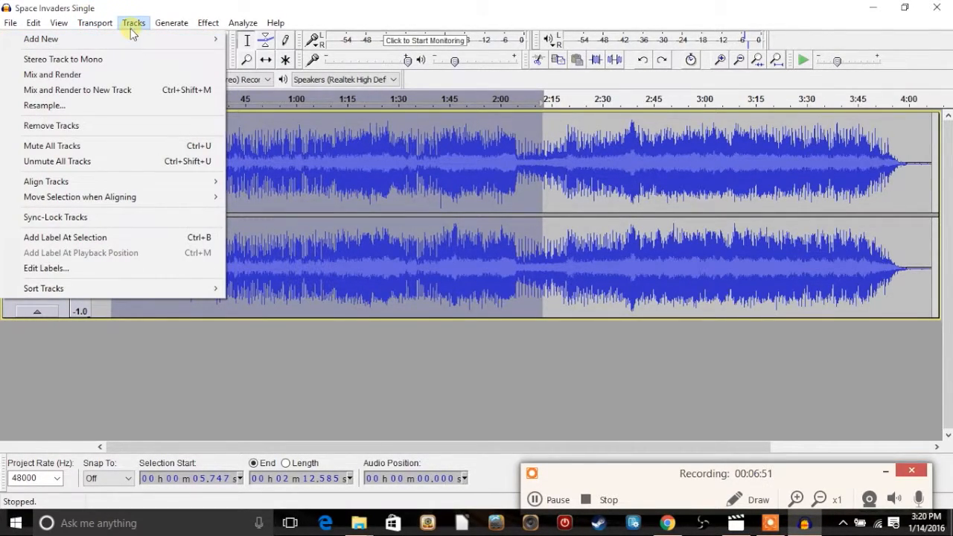
{"action": "mouse_move", "coordinate": [171, 22]}
{"action": "left_click", "coordinate": [905, 9]}
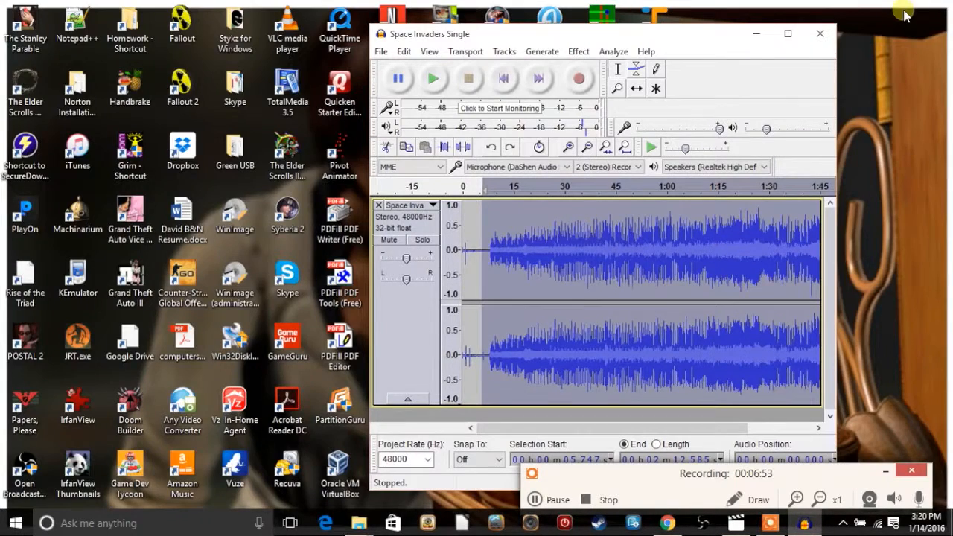
{"action": "left_click", "coordinate": [503, 52]}
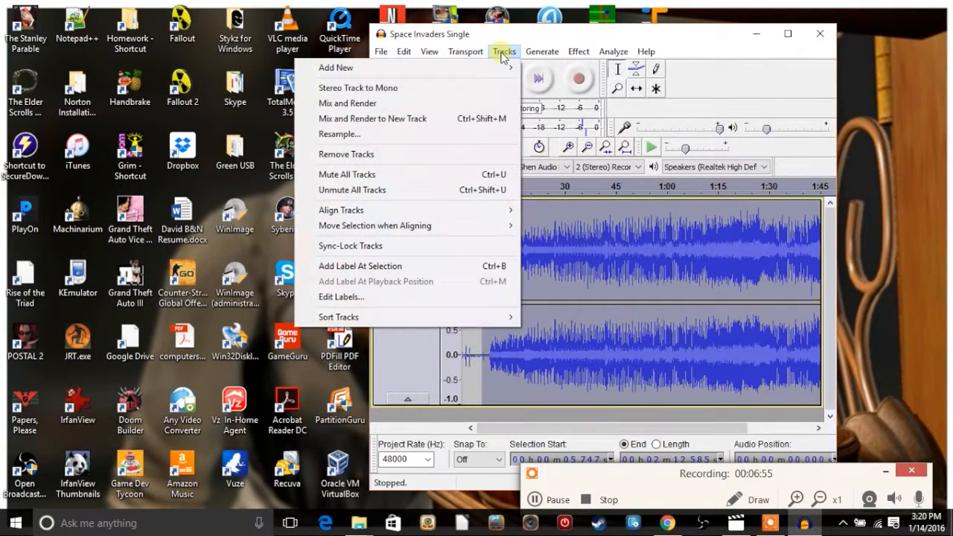
{"action": "mouse_move", "coordinate": [645, 52]}
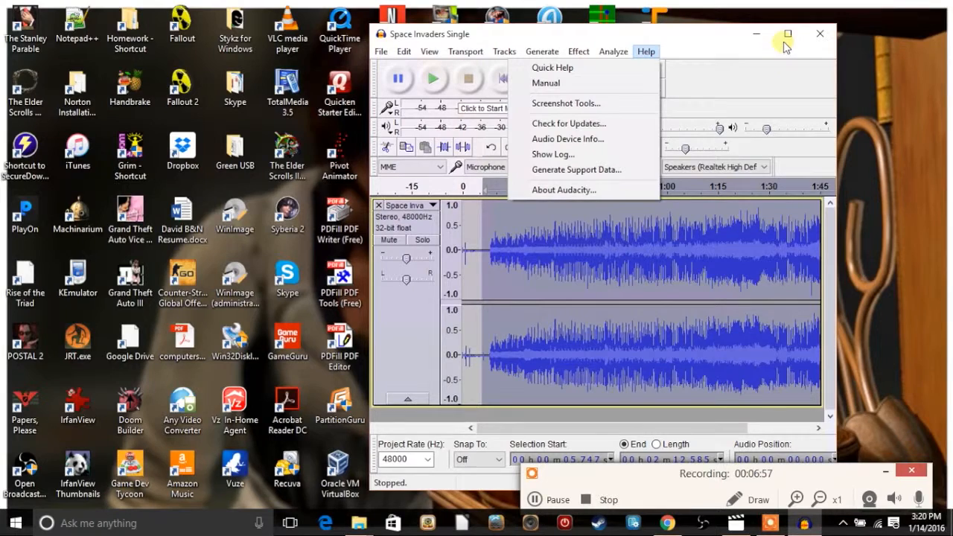
{"action": "left_click", "coordinate": [785, 34]}
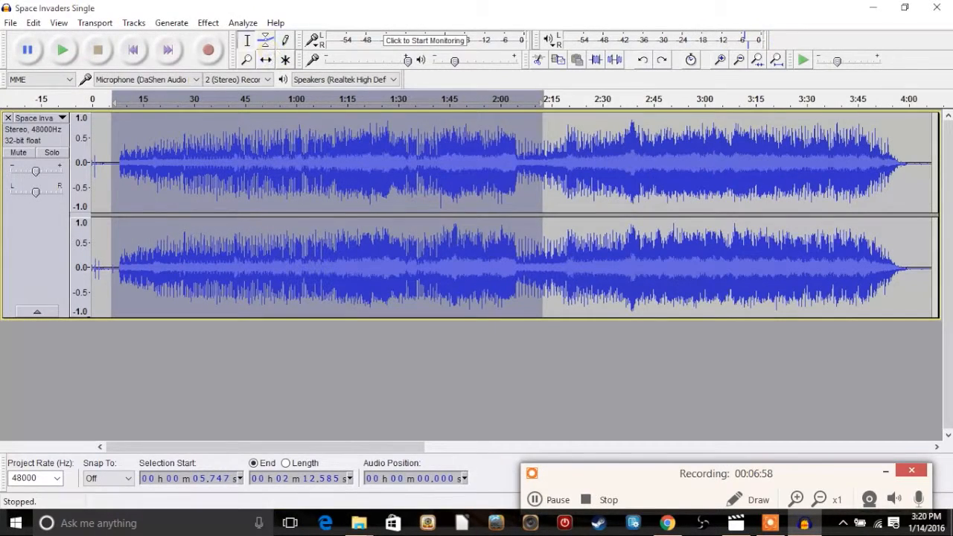
Add a label at the selected first part of the track and name it "Space Invaders"
{"action": "left_click", "coordinate": [94, 23]}
{"action": "mouse_move", "coordinate": [131, 23]}
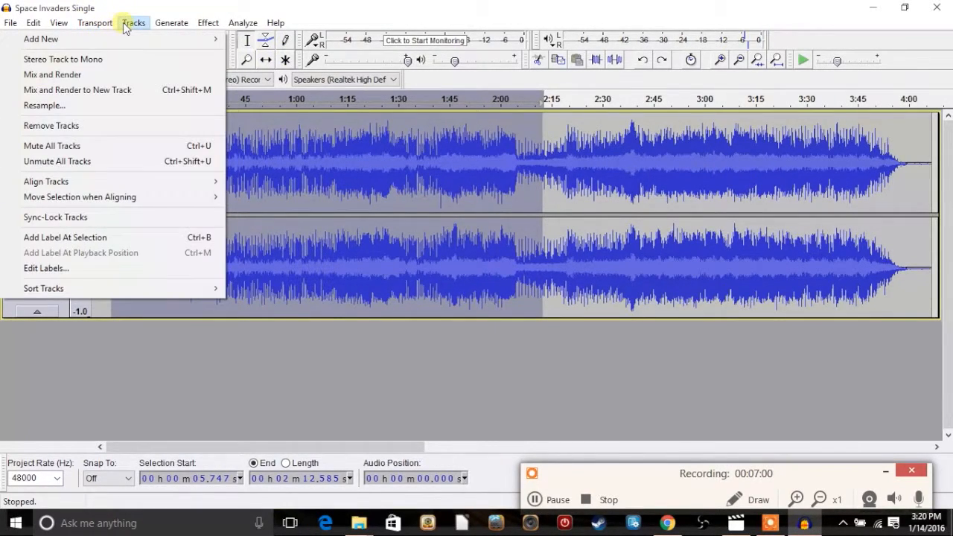
{"action": "left_click", "coordinate": [101, 243]}
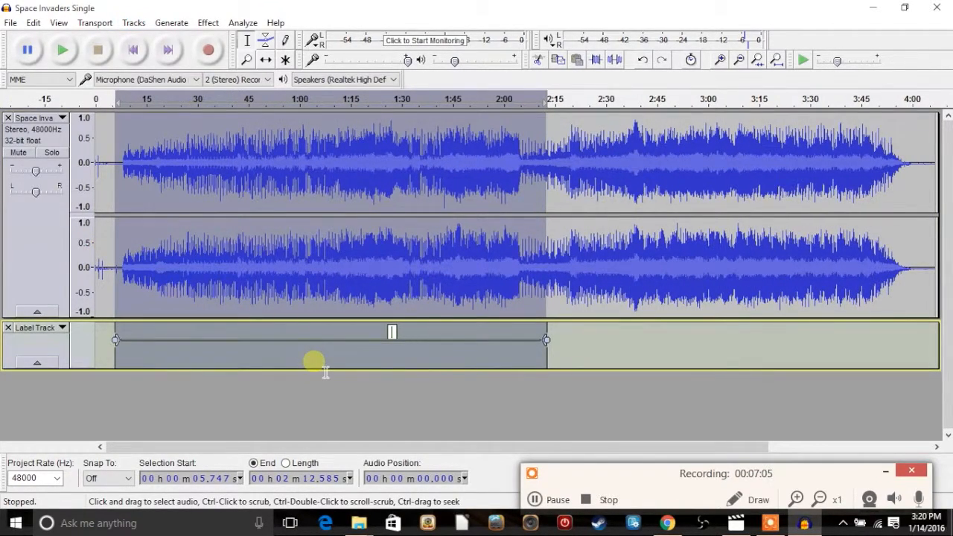
{"action": "type", "text": "Space Sp"}
{"action": "key", "text": "BackSpace"}
{"action": "type", "text": "Invaders"}
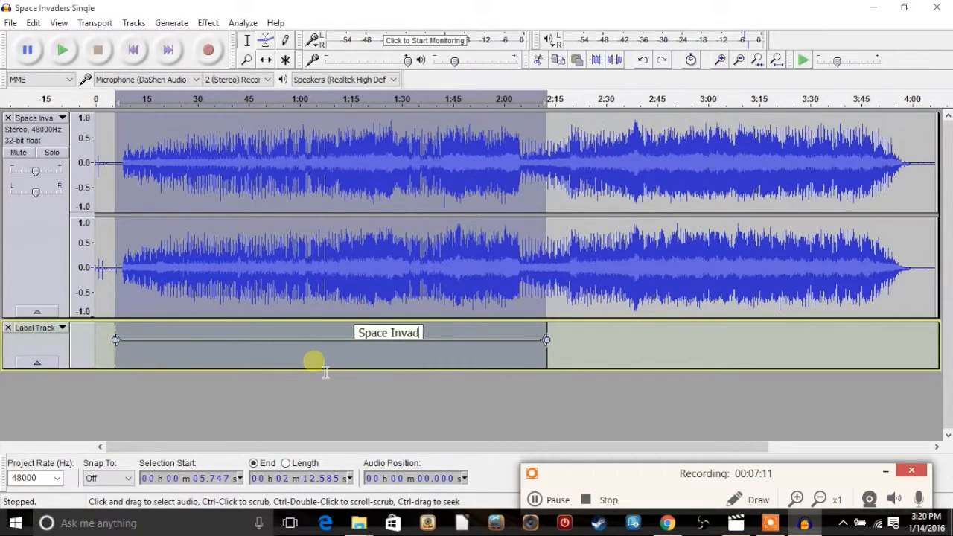
{"action": "left_click", "coordinate": [454, 420]}
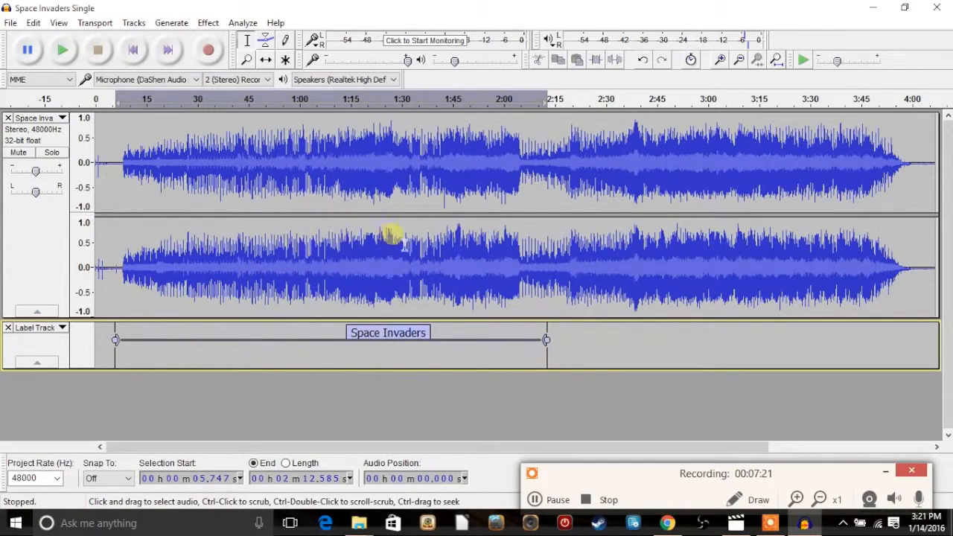
Label the part of the track from about 2 min 14.6 s to 3 min 44.9 s as "Space invaders 2"
{"action": "left_click_drag", "start_coordinate": [554, 265], "coordinate": [860, 256]}
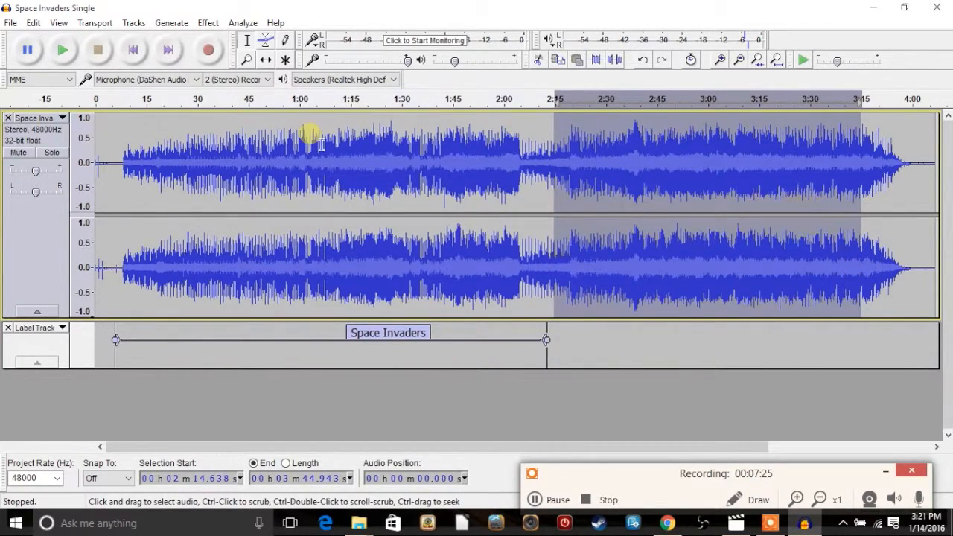
{"action": "left_click", "coordinate": [209, 24]}
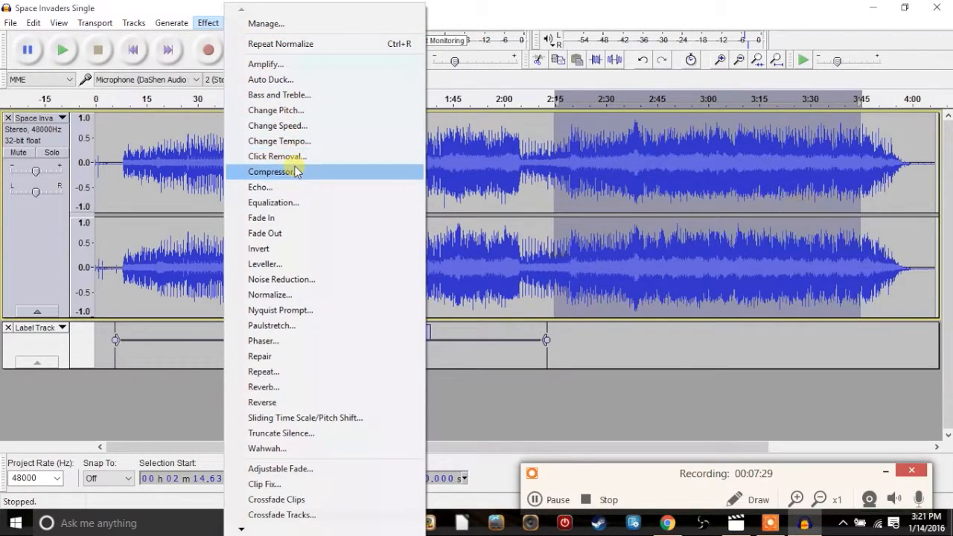
{"action": "mouse_move", "coordinate": [138, 24]}
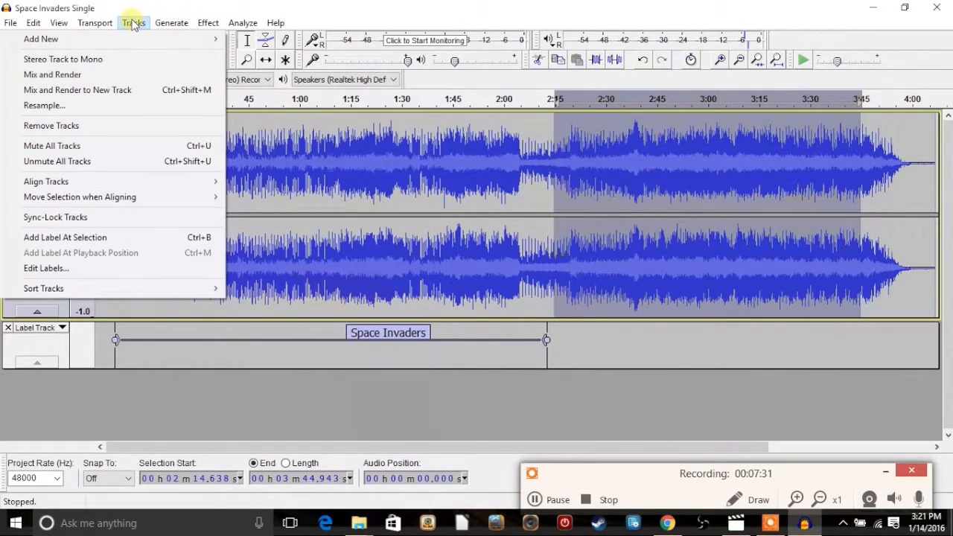
{"action": "left_click", "coordinate": [125, 239]}
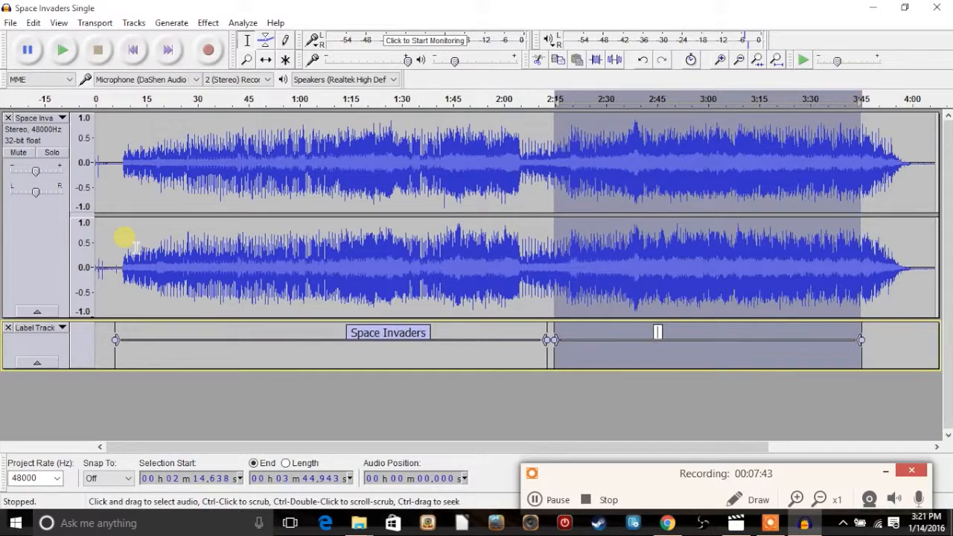
{"action": "type", "text": "Space ind"}
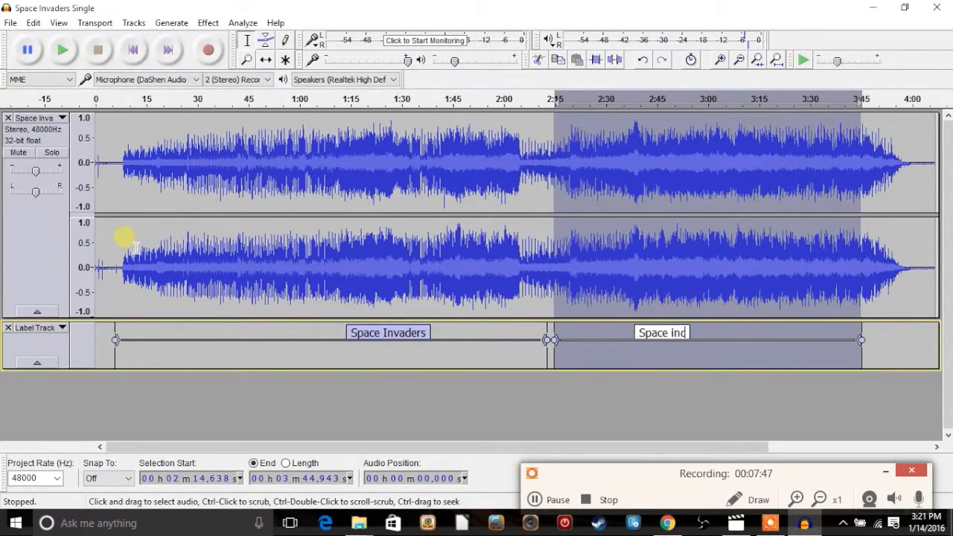
{"action": "key", "text": "BackSpace"}
{"action": "type", "text": "vad"}
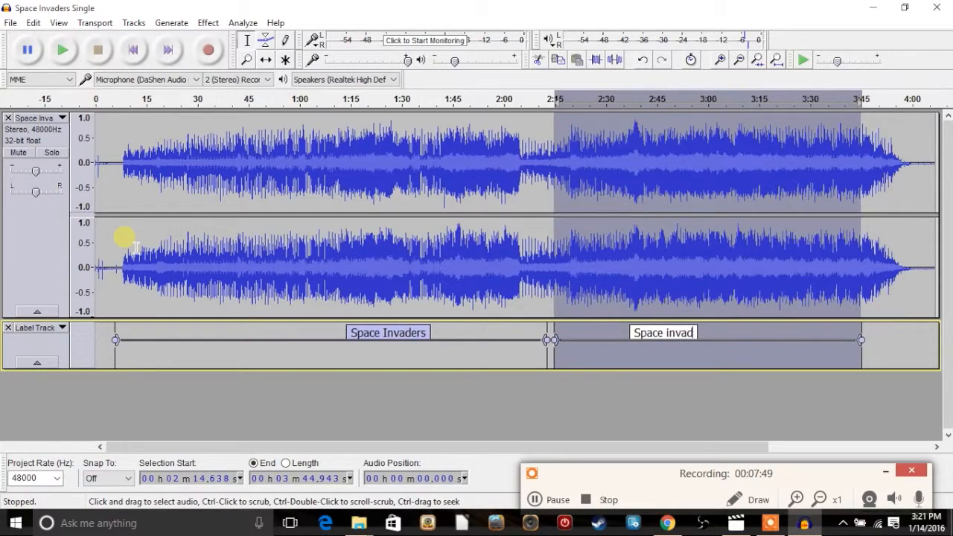
{"action": "type", "text": "ers 2"}
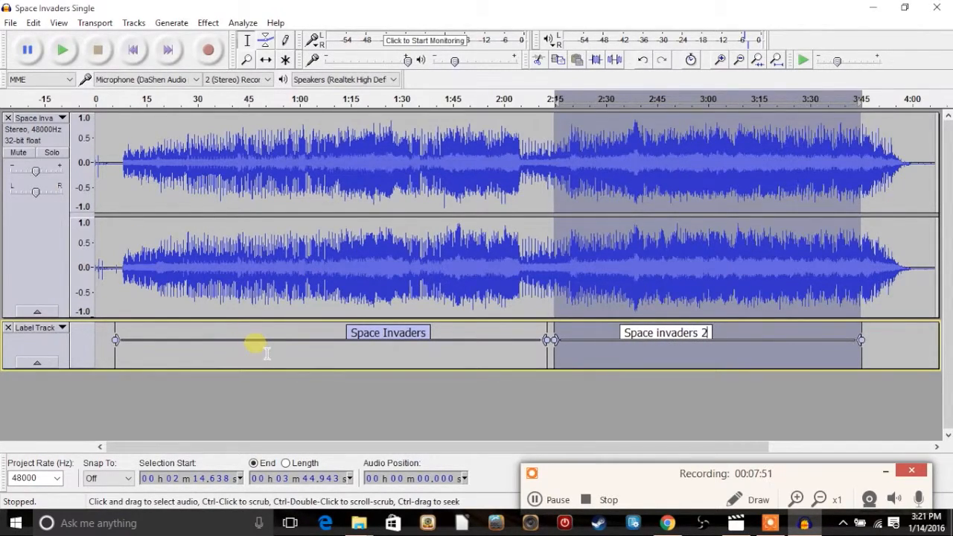
{"action": "key", "text": "Return"}
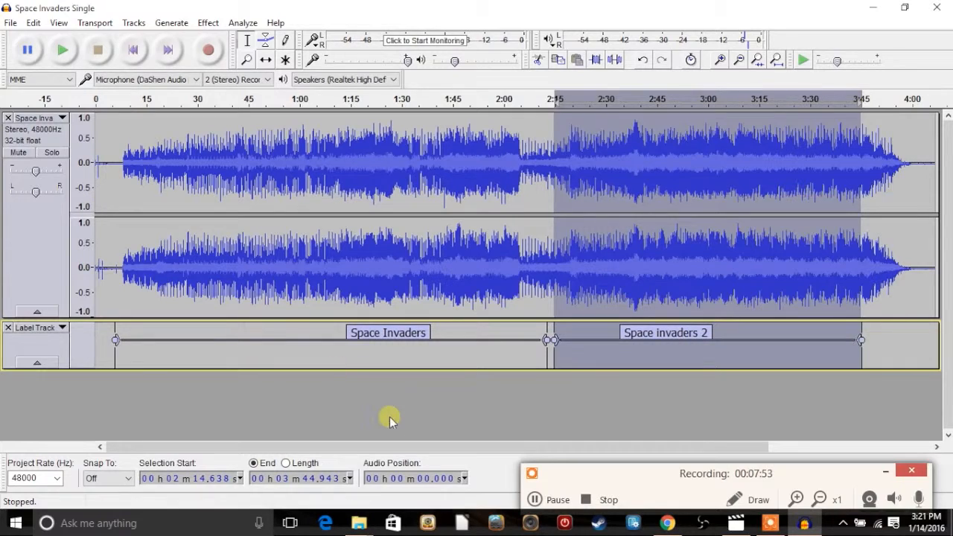
{"action": "left_click", "coordinate": [452, 416]}
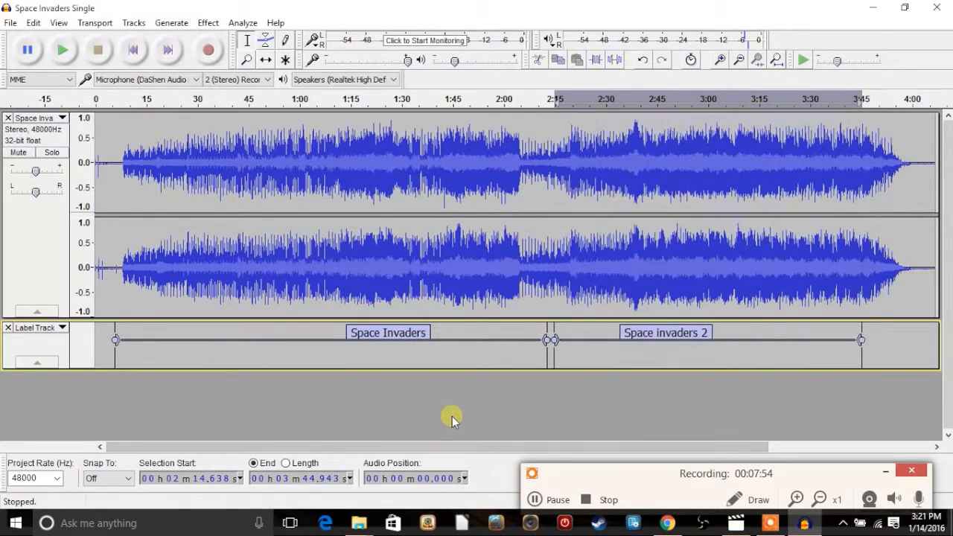
Start exporting the labelled sections as multiple MP3 files to the Desktop, split by labels and named by label
{"action": "left_click", "coordinate": [11, 23]}
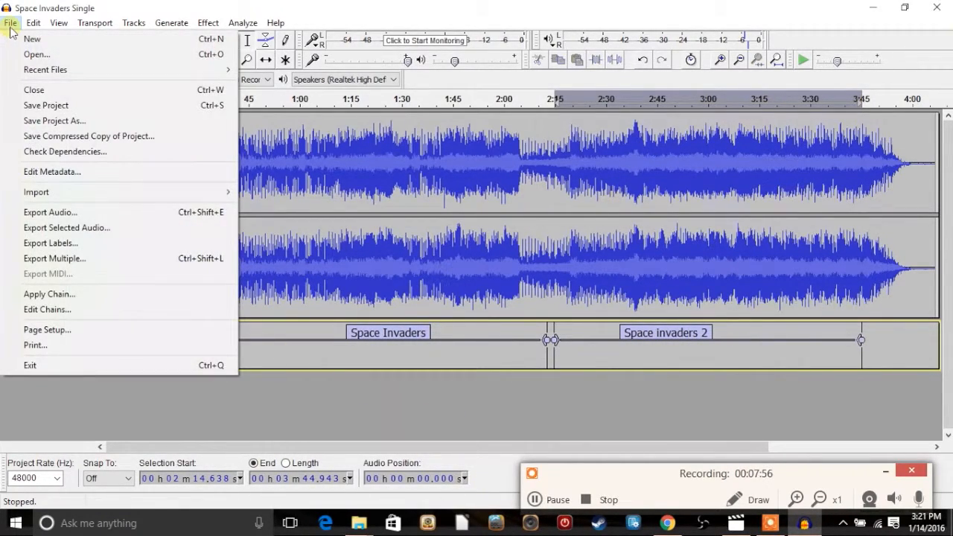
{"action": "left_click", "coordinate": [80, 262]}
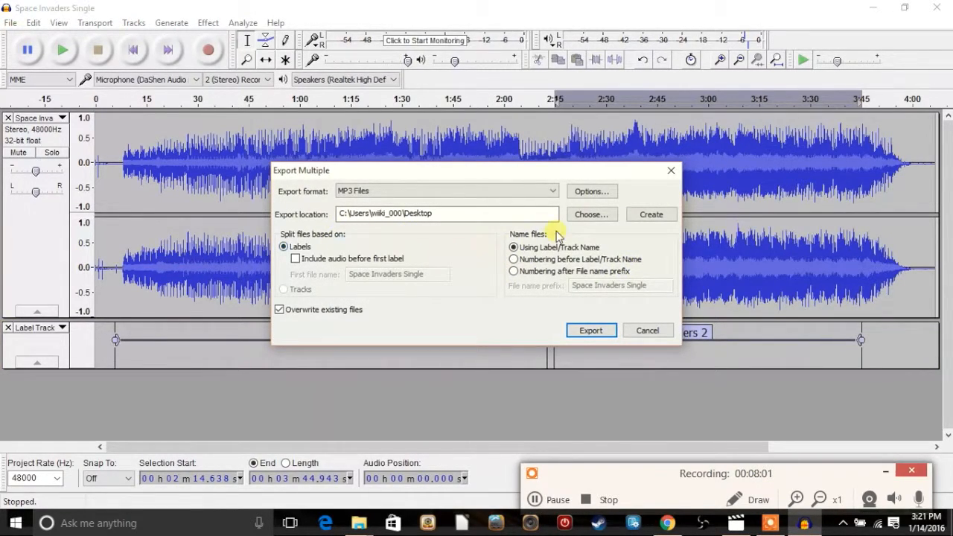
{"action": "left_click", "coordinate": [585, 226]}
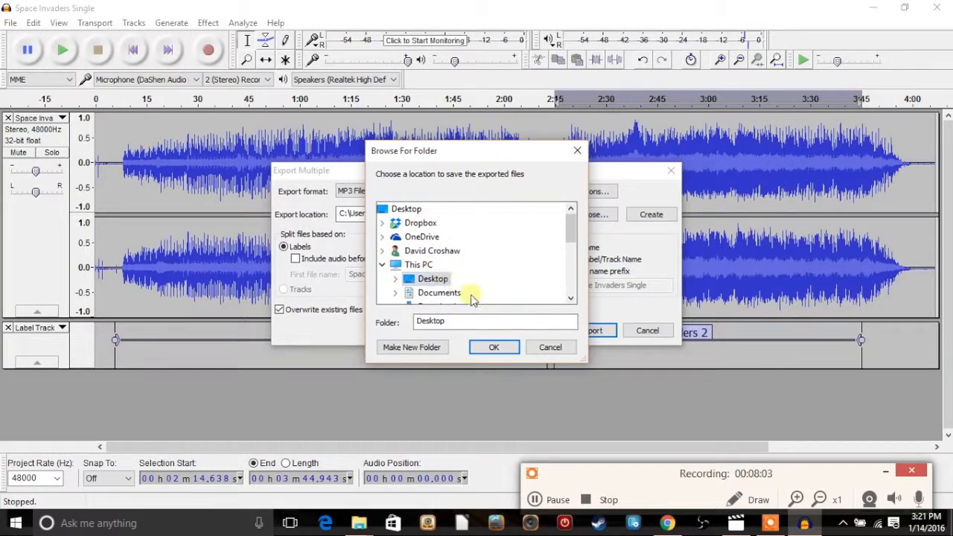
{"action": "left_click", "coordinate": [489, 344]}
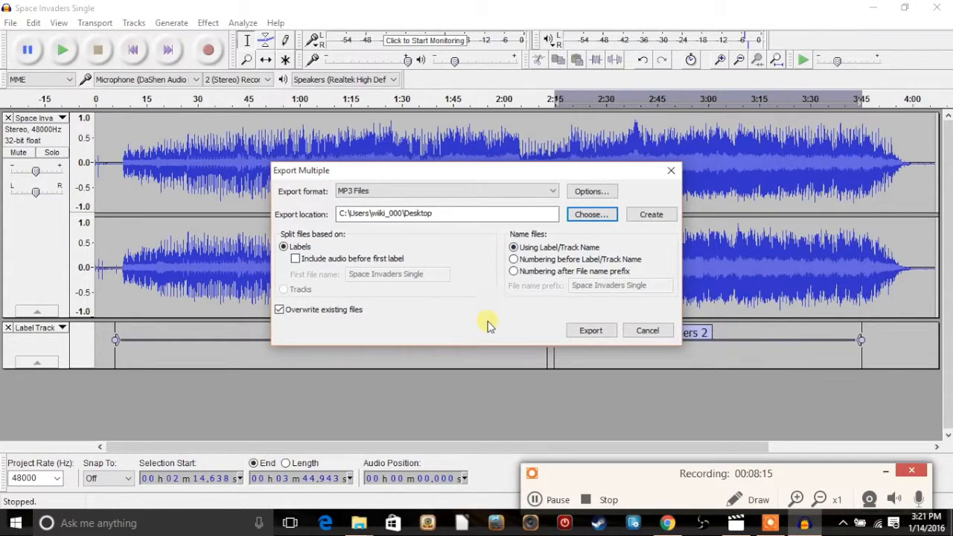
{"action": "left_click", "coordinate": [599, 335]}
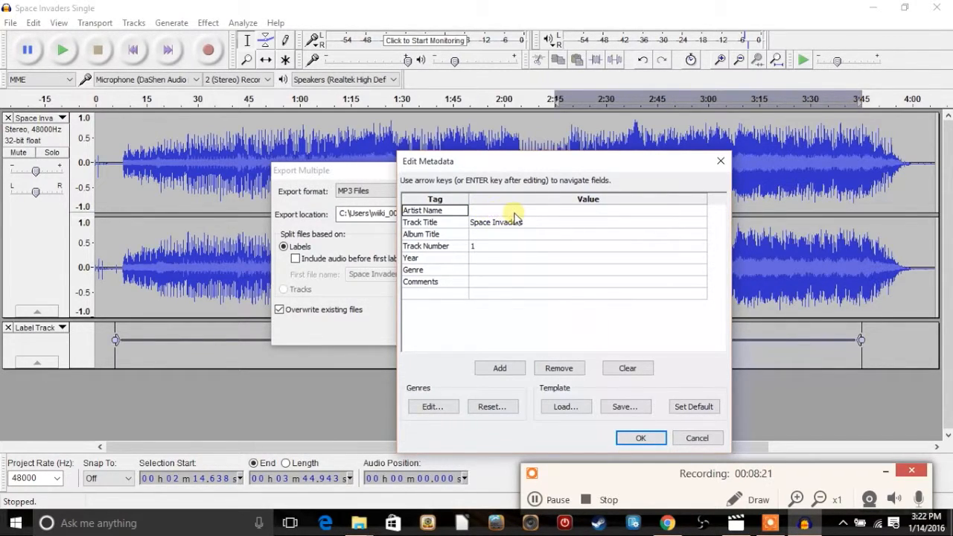
Fill in the first song's metadata with artist "Player one", album title "Space Invaders" and year 1981
{"action": "left_click", "coordinate": [496, 211]}
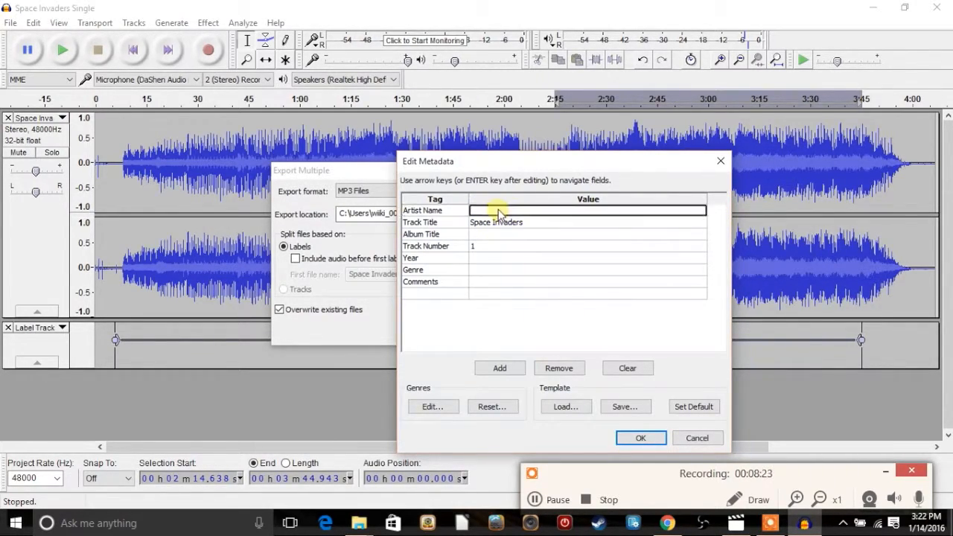
{"action": "type", "text": "Player on"}
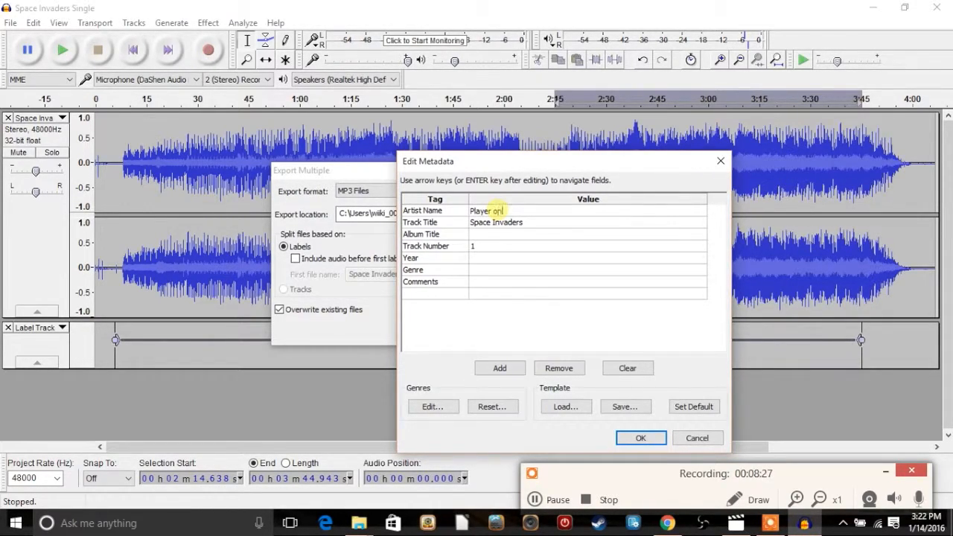
{"action": "type", "text": "e"}
{"action": "left_click", "coordinate": [494, 235]}
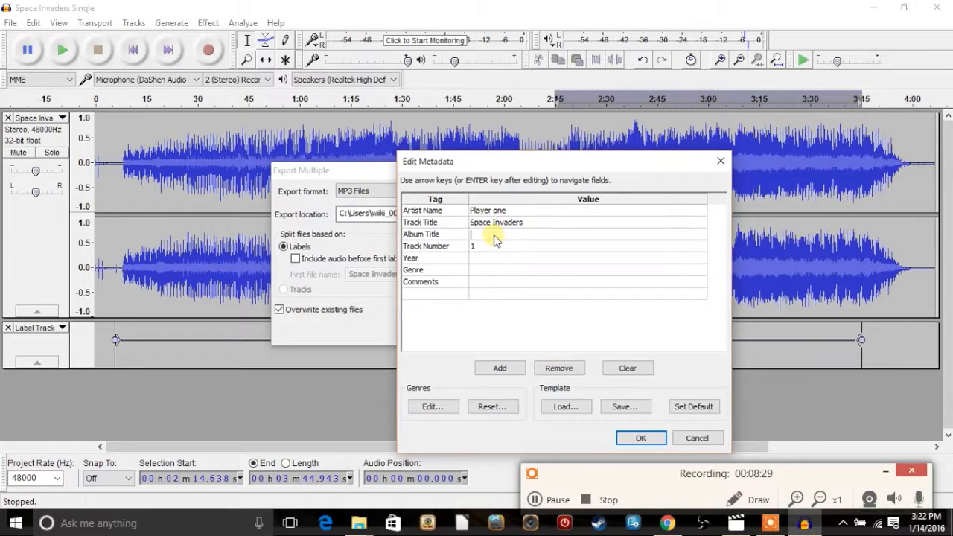
{"action": "type", "text": "Splce Invaders"}
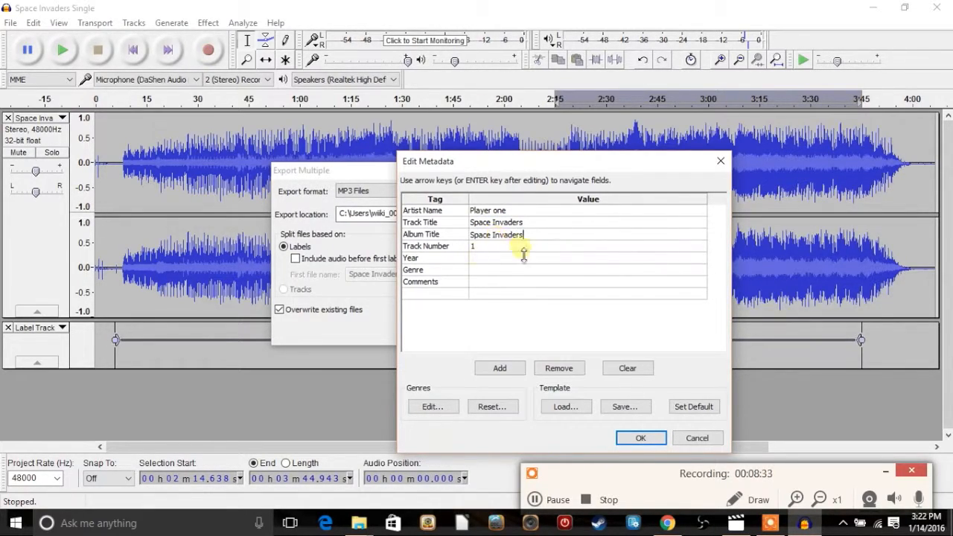
{"action": "left_click", "coordinate": [485, 258]}
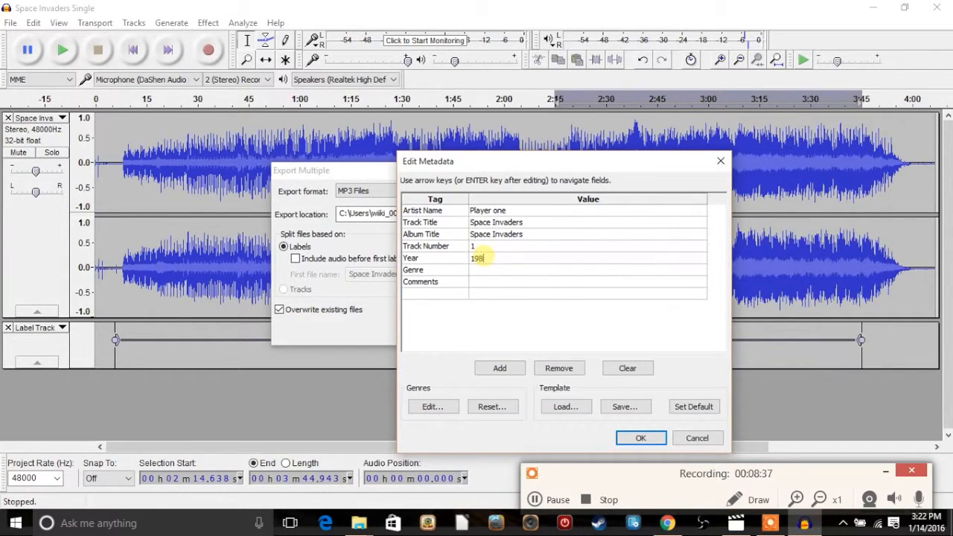
{"action": "type", "text": "1981"}
Look through the available genres for the first song's metadata without choosing one
{"action": "left_click", "coordinate": [554, 271]}
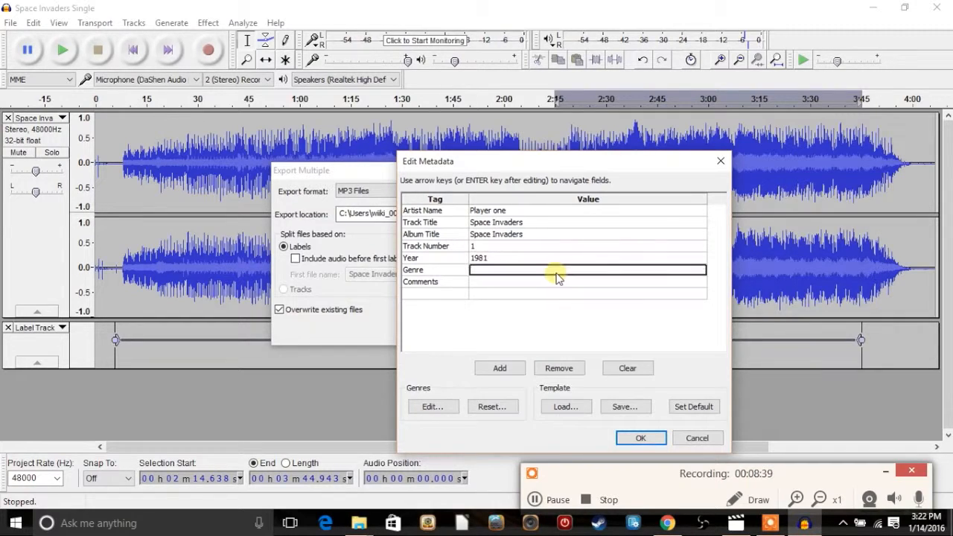
{"action": "left_click", "coordinate": [689, 271]}
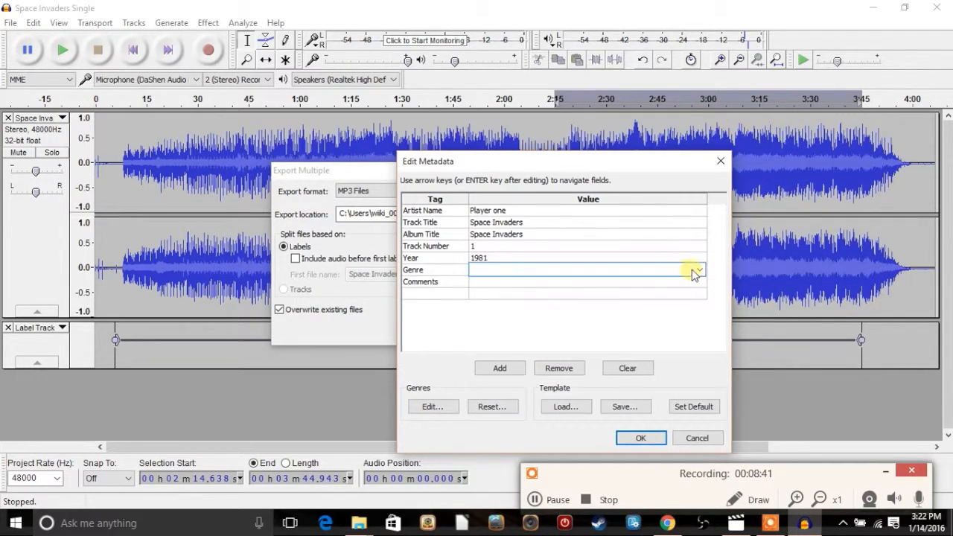
{"action": "left_click", "coordinate": [694, 273]}
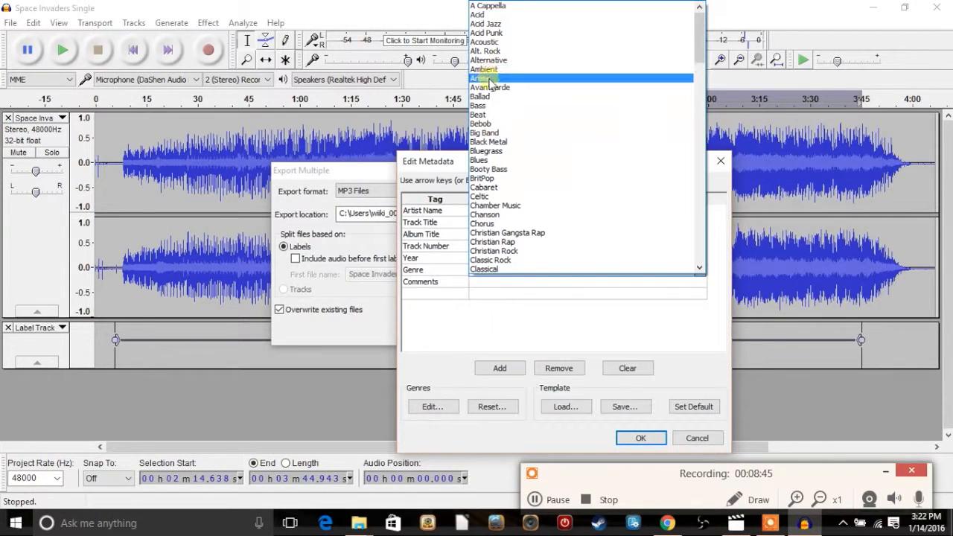
{"action": "scroll", "coordinate": [494, 142], "scroll_direction": "down", "scroll_amount": 20}
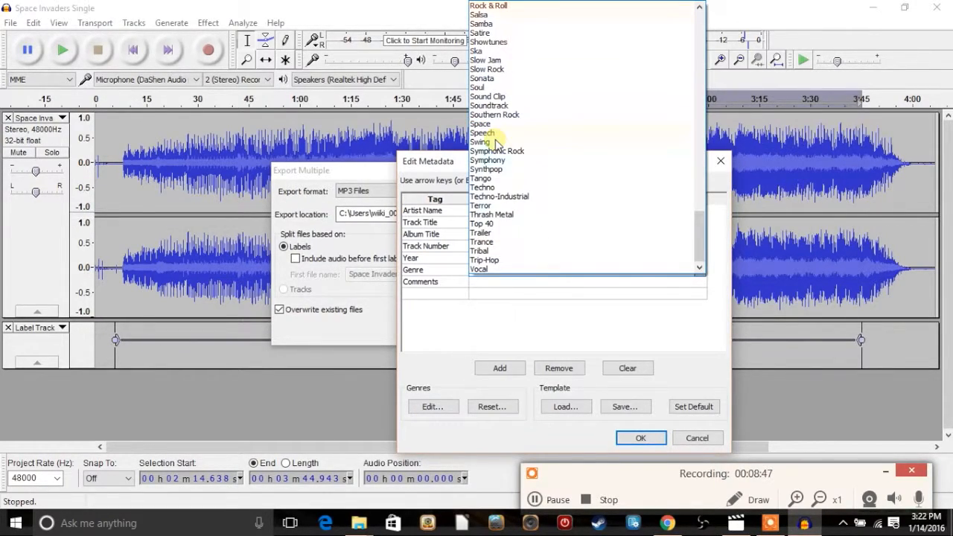
{"action": "scroll", "coordinate": [494, 141], "scroll_direction": "up", "scroll_amount": 20}
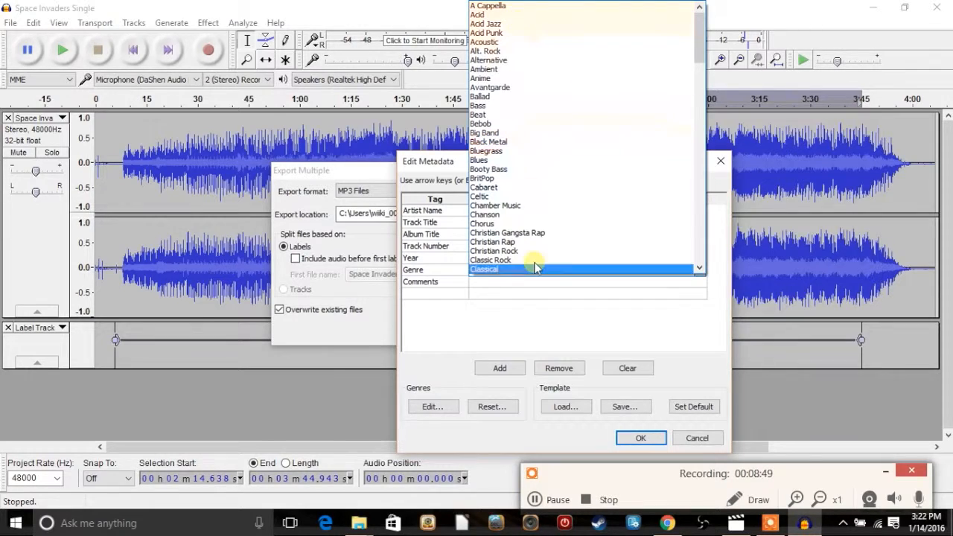
{"action": "left_click", "coordinate": [481, 333]}
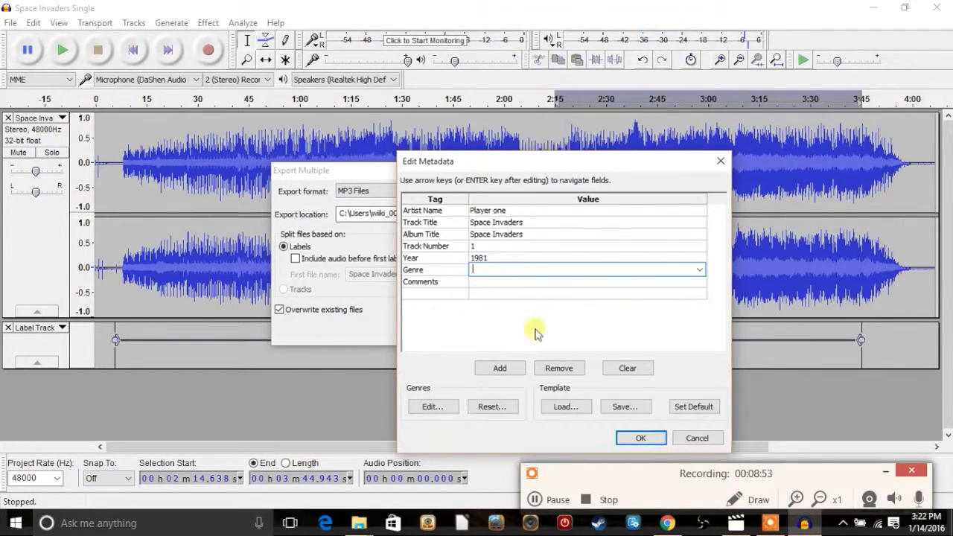
Save the metadata as template Tags.xml, replacing the existing file, and accept the first song's tags
{"action": "left_click", "coordinate": [624, 409]}
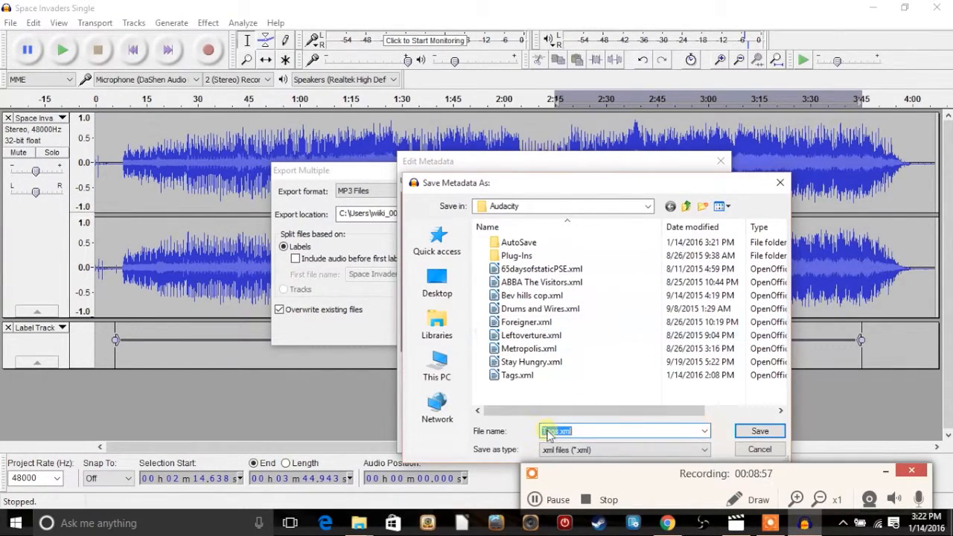
{"action": "left_click", "coordinate": [512, 376]}
{"action": "left_click", "coordinate": [598, 433]}
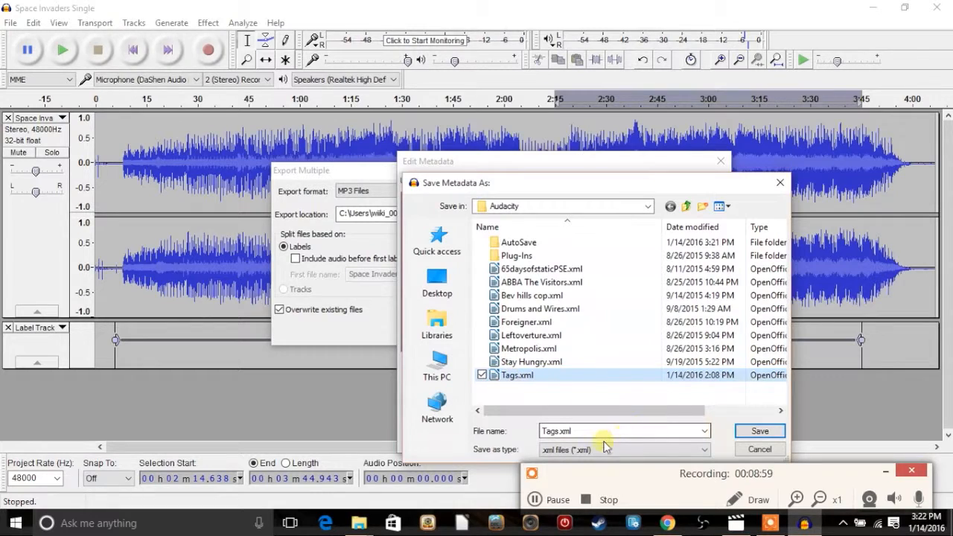
{"action": "key", "text": "f"}
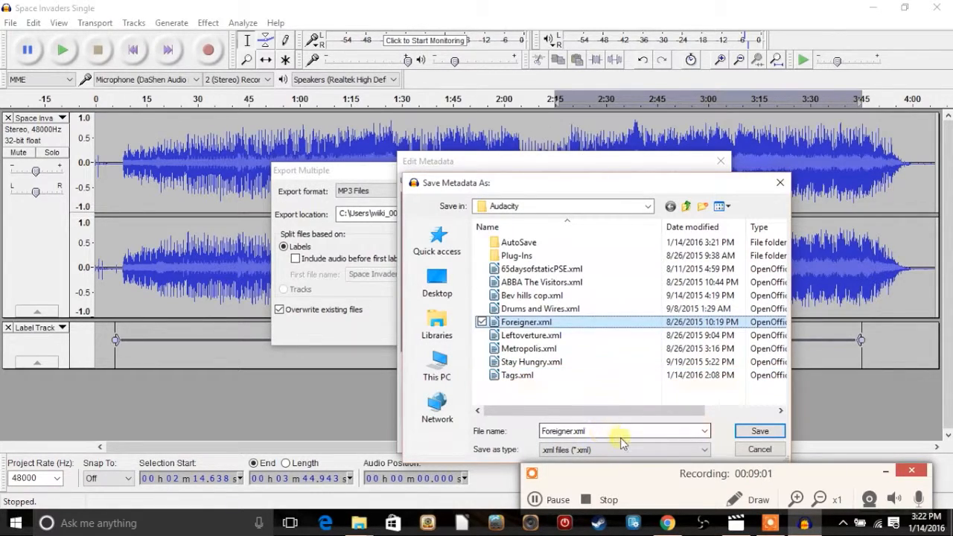
{"action": "left_click", "coordinate": [521, 376]}
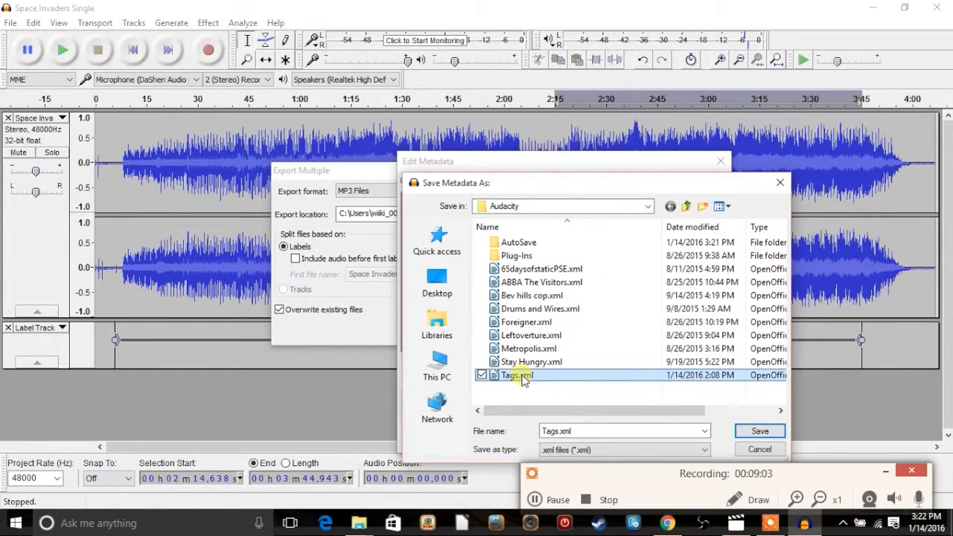
{"action": "left_click", "coordinate": [759, 432]}
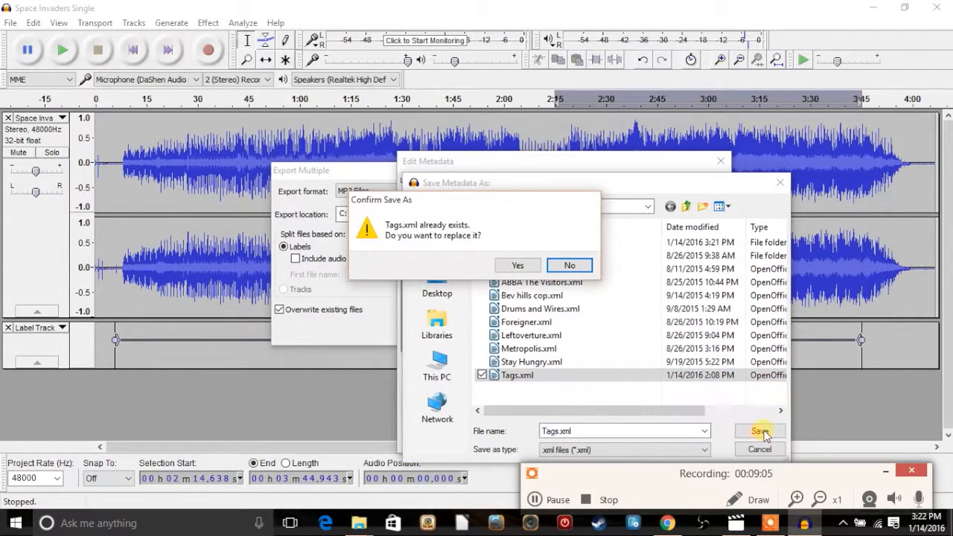
{"action": "left_click", "coordinate": [517, 266]}
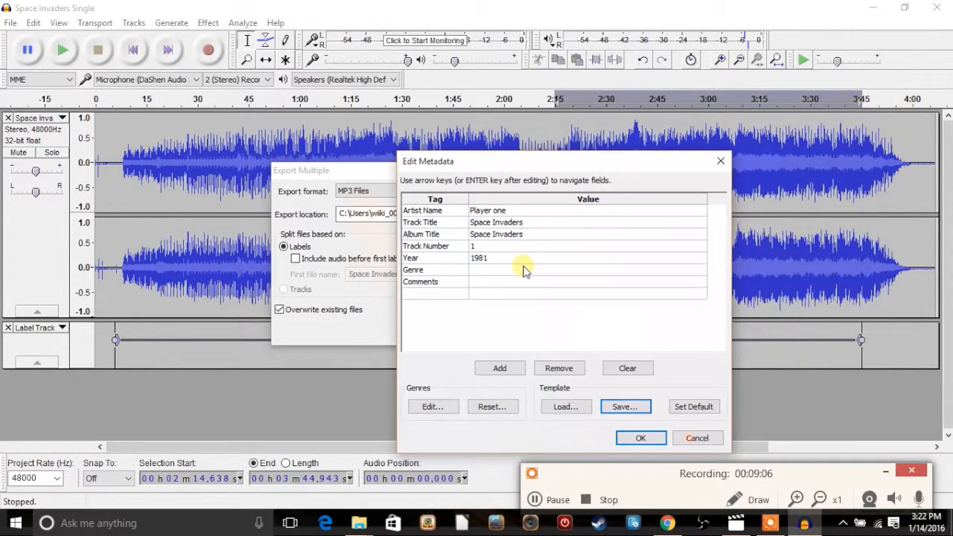
{"action": "left_click", "coordinate": [640, 438]}
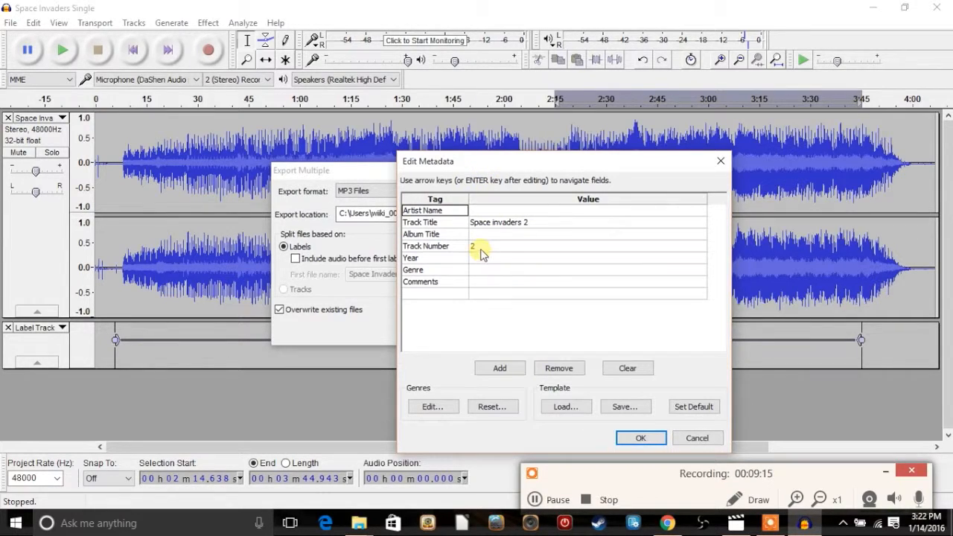
Copy the second song's track title "Space invaders 2" and load the Tags.xml metadata template
{"action": "double_click", "coordinate": [487, 222]}
{"action": "key", "text": "ctrl+c"}
{"action": "right_click", "coordinate": [488, 224]}
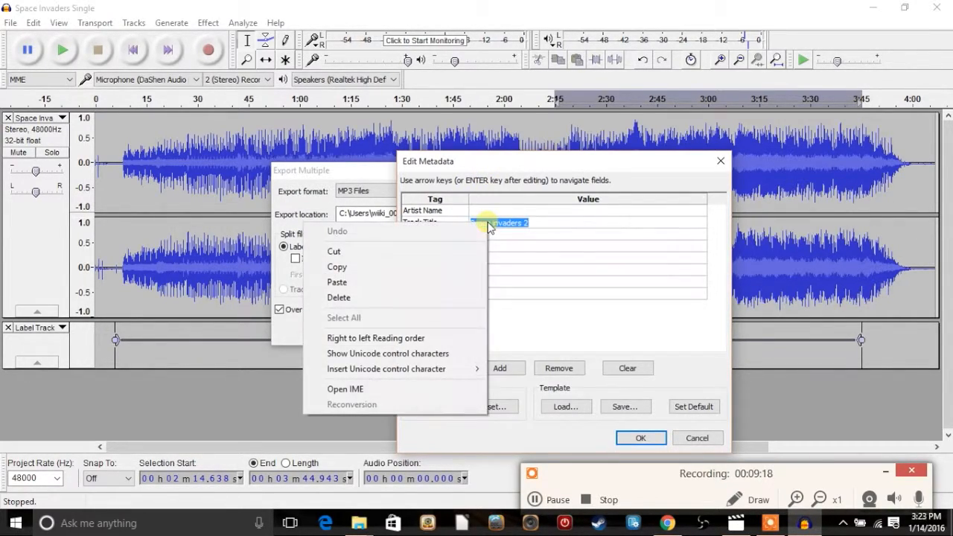
{"action": "left_click", "coordinate": [462, 267]}
{"action": "left_click", "coordinate": [573, 407]}
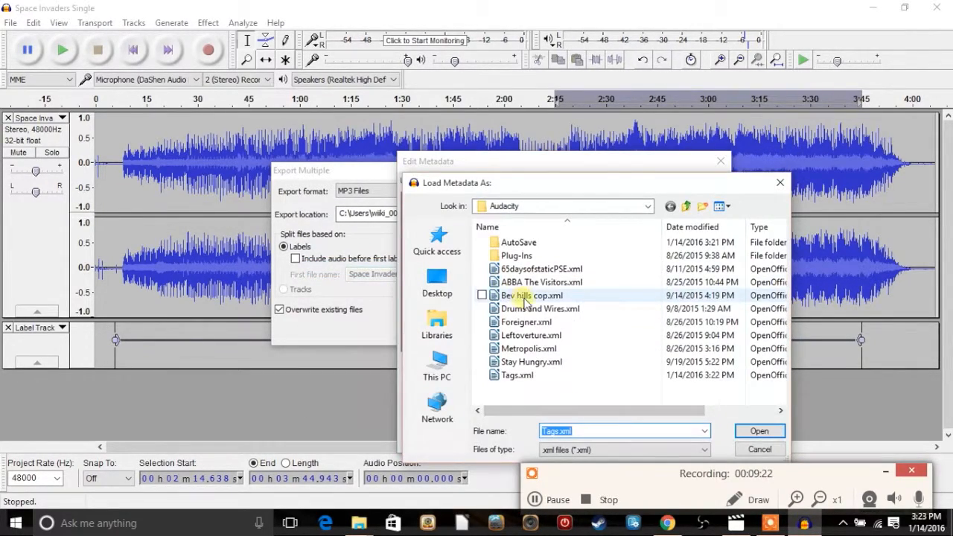
{"action": "double_click", "coordinate": [506, 374]}
Set the second song's track number to 2, paste "Space invaders 2" as its title, and accept the tags
{"action": "left_click", "coordinate": [488, 247]}
{"action": "left_click", "coordinate": [492, 223]}
{"action": "right_click", "coordinate": [492, 224]}
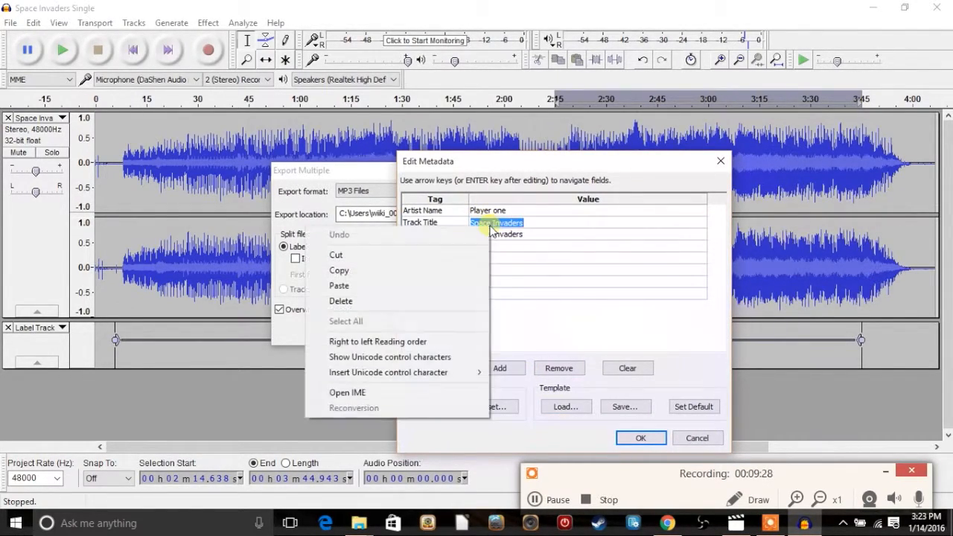
{"action": "left_click", "coordinate": [445, 286]}
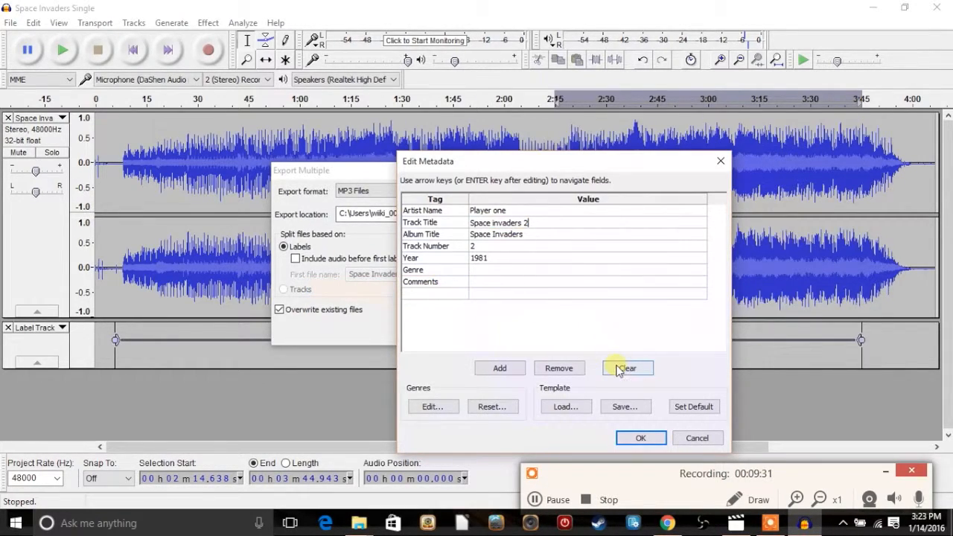
{"action": "left_click", "coordinate": [640, 438]}
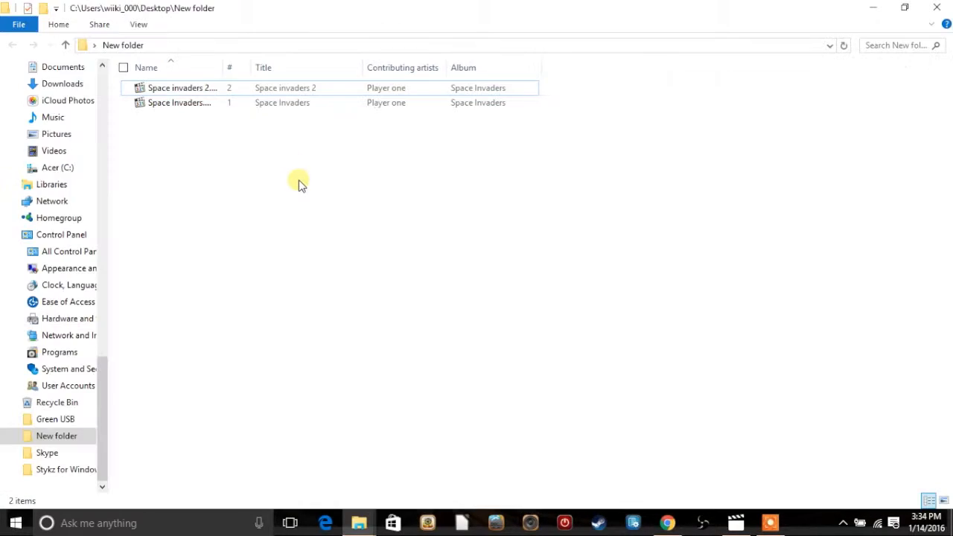
Play the exported Space Invaders.mp3, skip to about 2:00 to check its ending, and close the player
{"action": "double_click", "coordinate": [190, 108]}
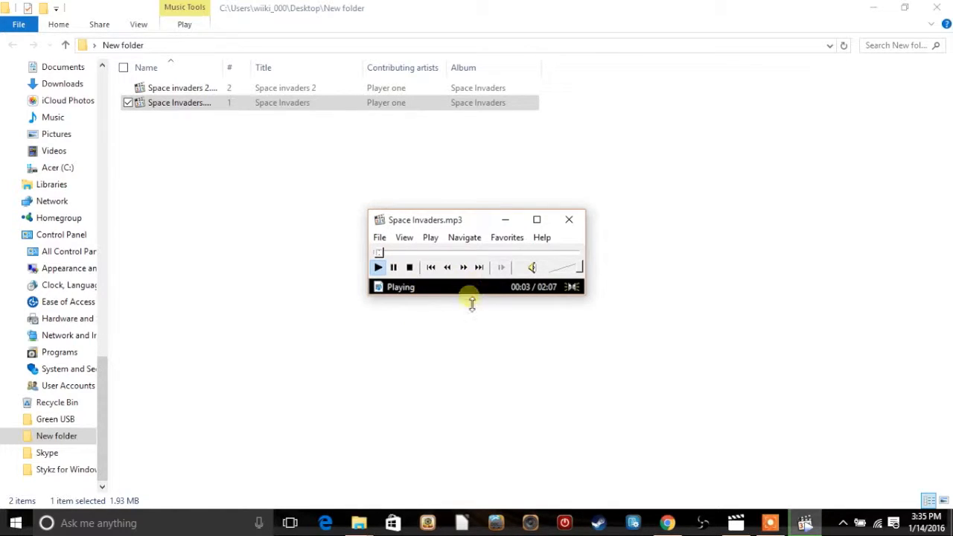
{"action": "left_click", "coordinate": [570, 253]}
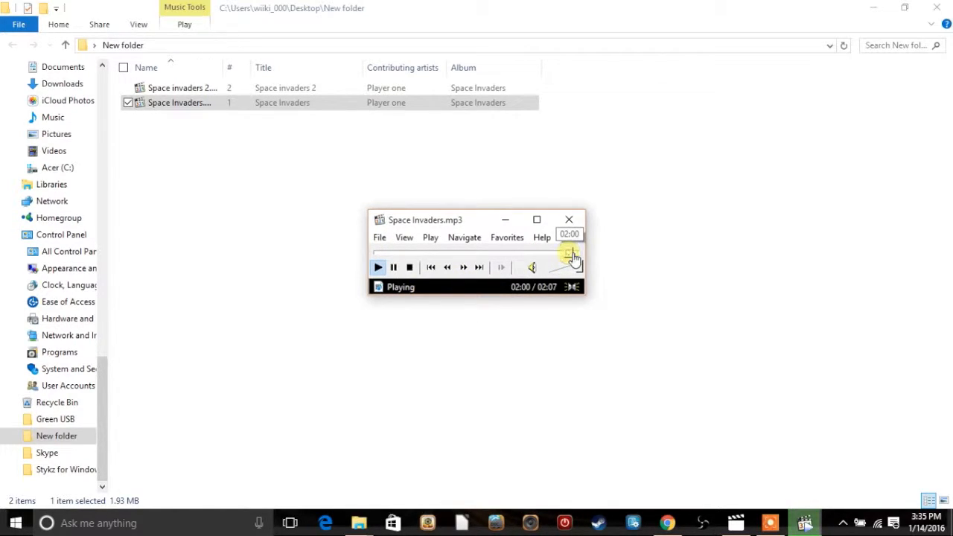
{"action": "left_click", "coordinate": [569, 219]}
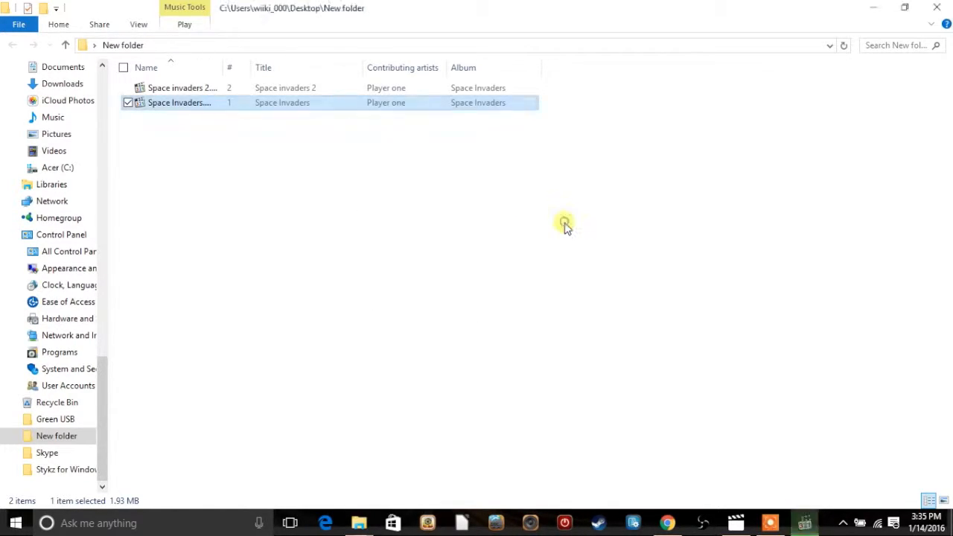
Play the exported Space invaders 2.mp3, check it at about 0:50 and near its end, and close the player
{"action": "left_click", "coordinate": [197, 88]}
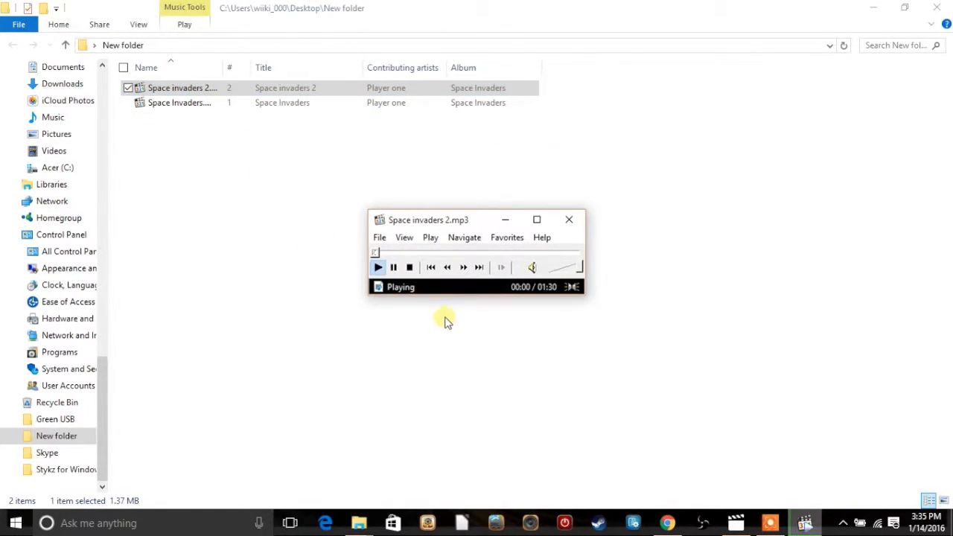
{"action": "left_click", "coordinate": [491, 253]}
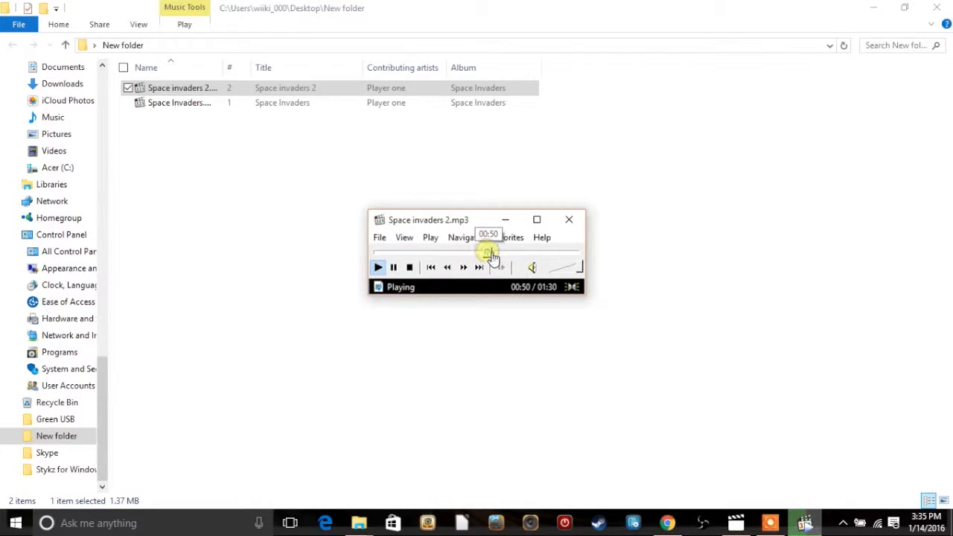
{"action": "left_click", "coordinate": [577, 260]}
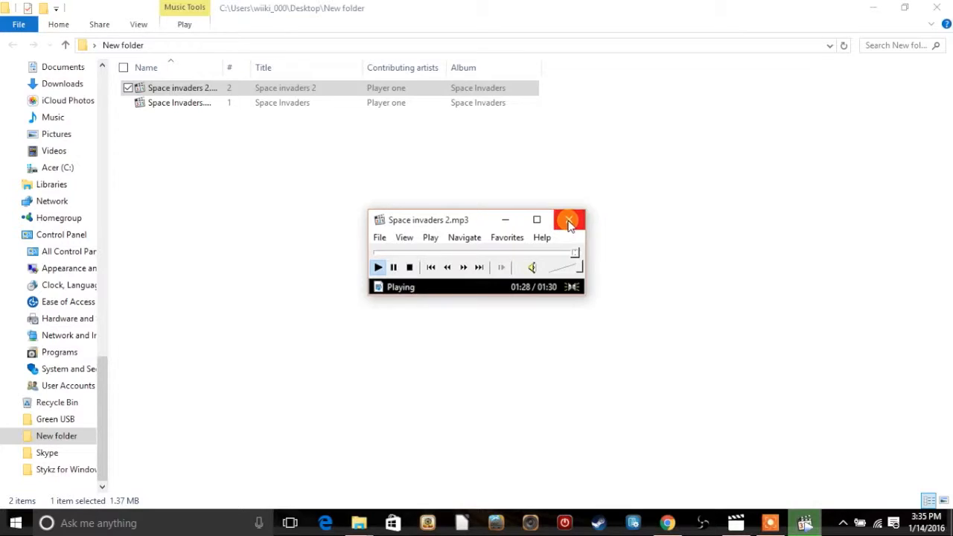
{"action": "left_click", "coordinate": [568, 221]}
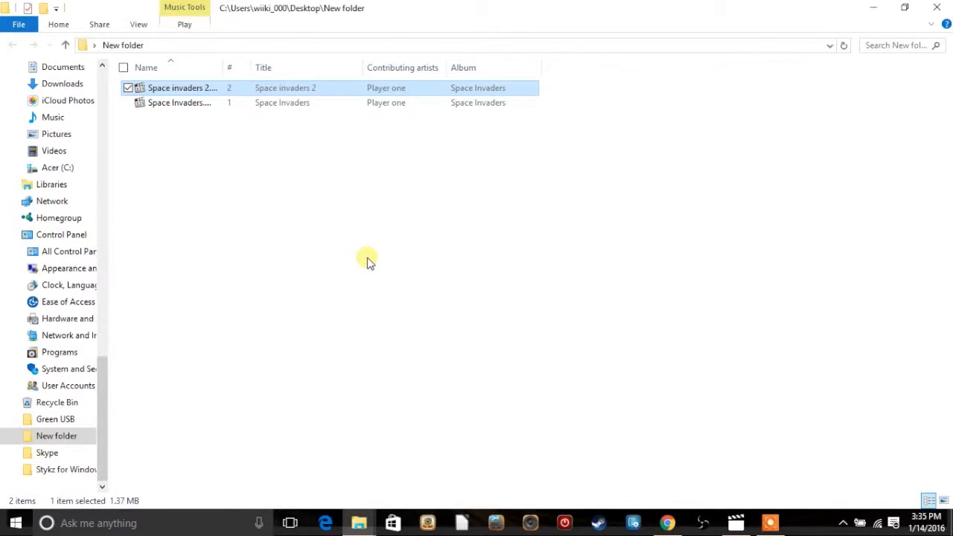